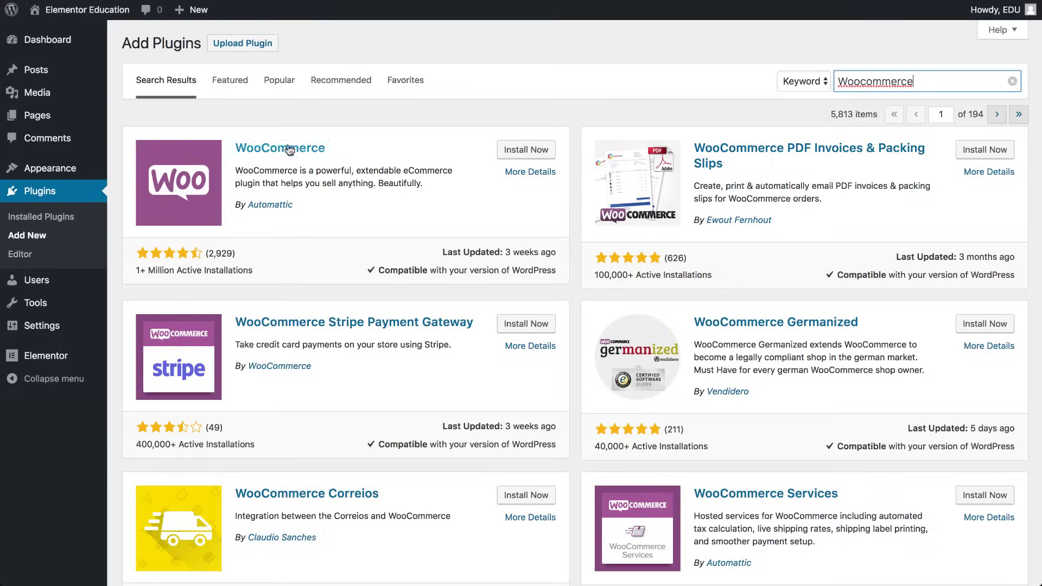
Open WooCommerce's More Details dialog and scroll through its description and ratings
left_click(290, 151)
scroll(266, 196, "down", 5)
scroll(266, 196, "down", 5)
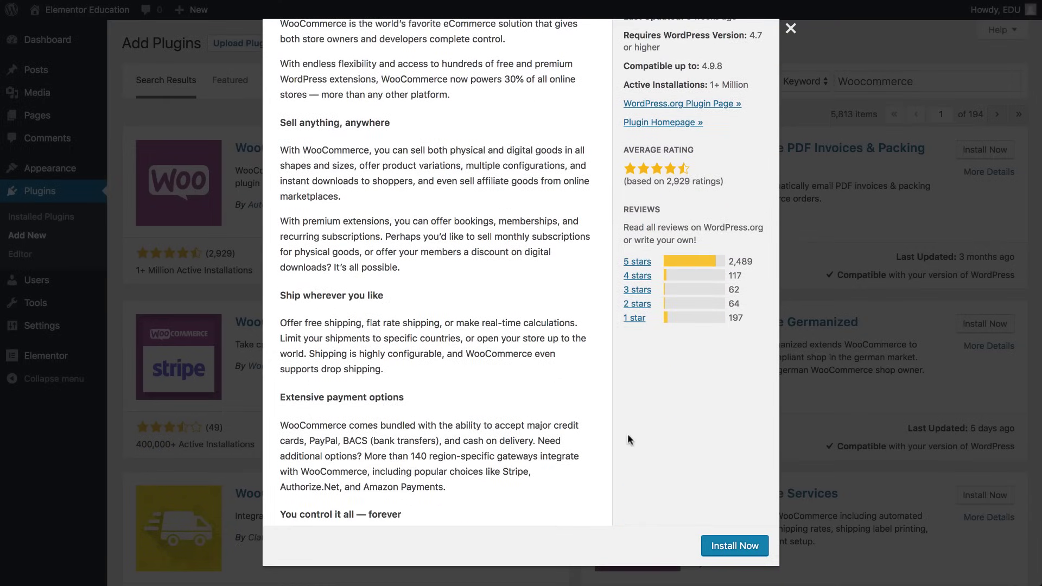
Install and activate WooCommerce 3.4.4 alongside Elementor and Elementor Pro
left_click(759, 539)
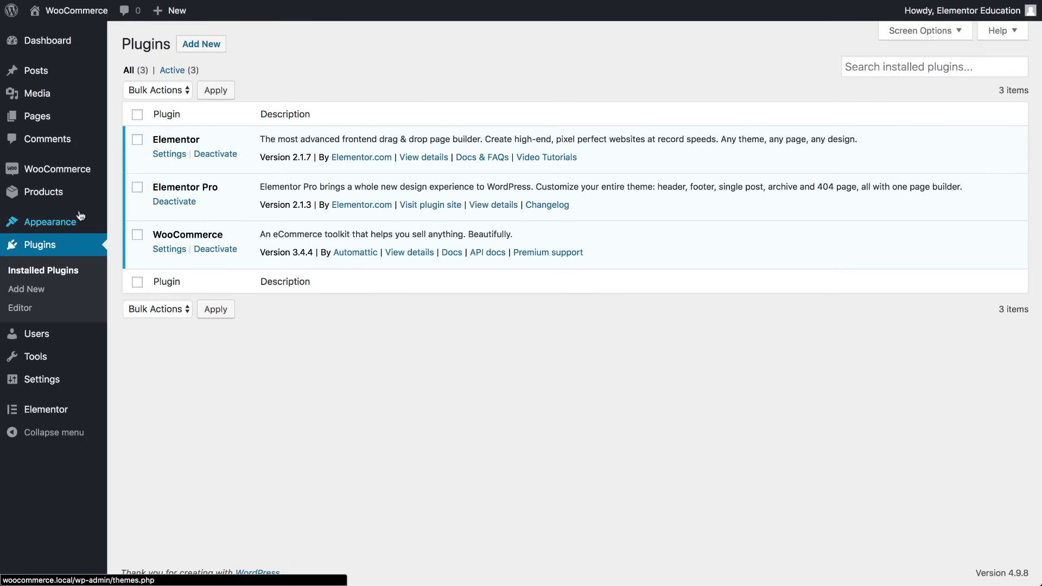
Look over the store's Products list, then return to the dashboard
left_click(79, 195)
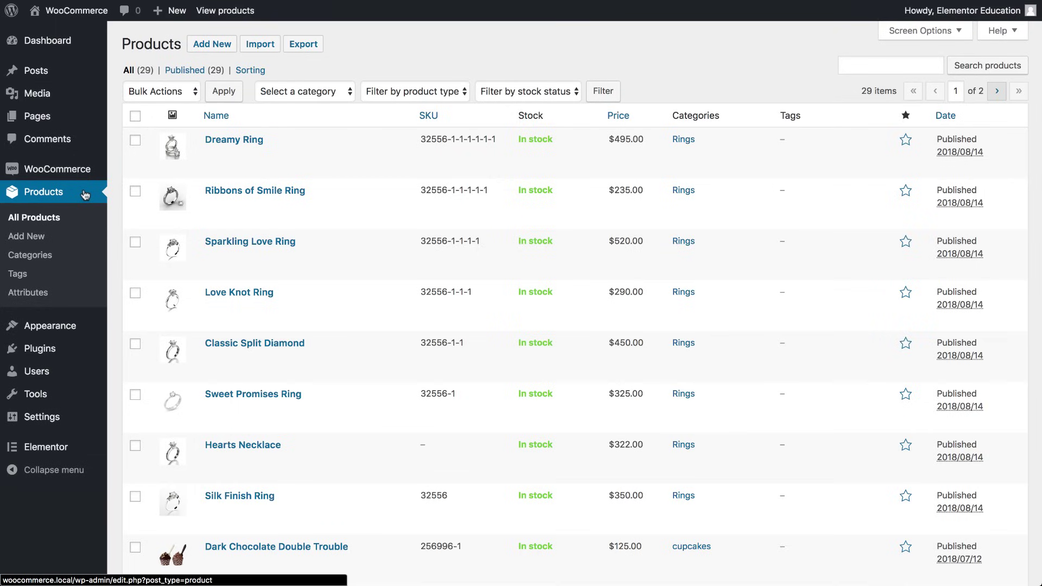
scroll(85, 194, "down", 2)
left_click(88, 42)
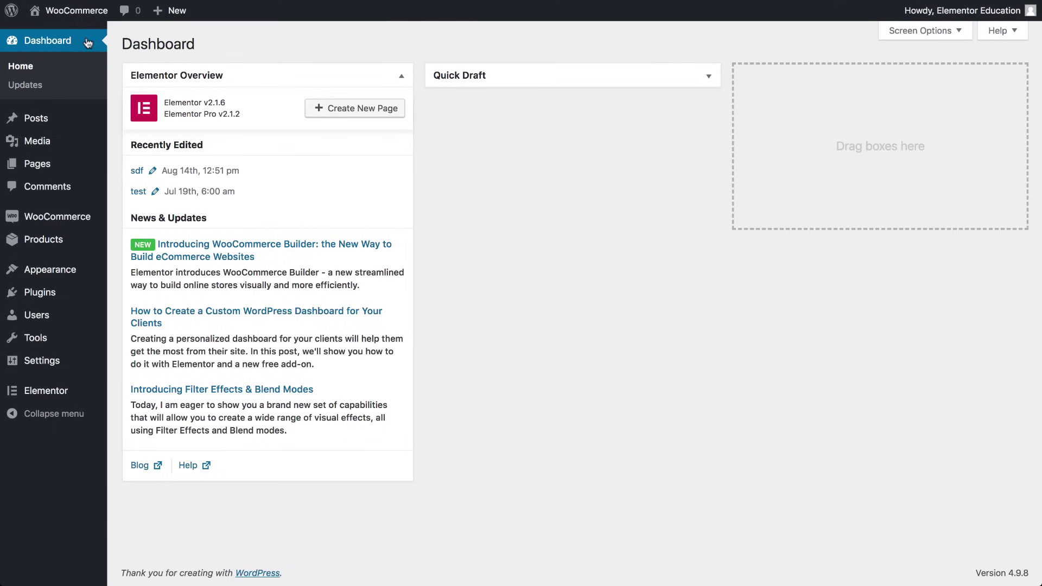
Create a Single Product template named 'Single Product' from Elementor's My Templates
mouse_move(91, 390)
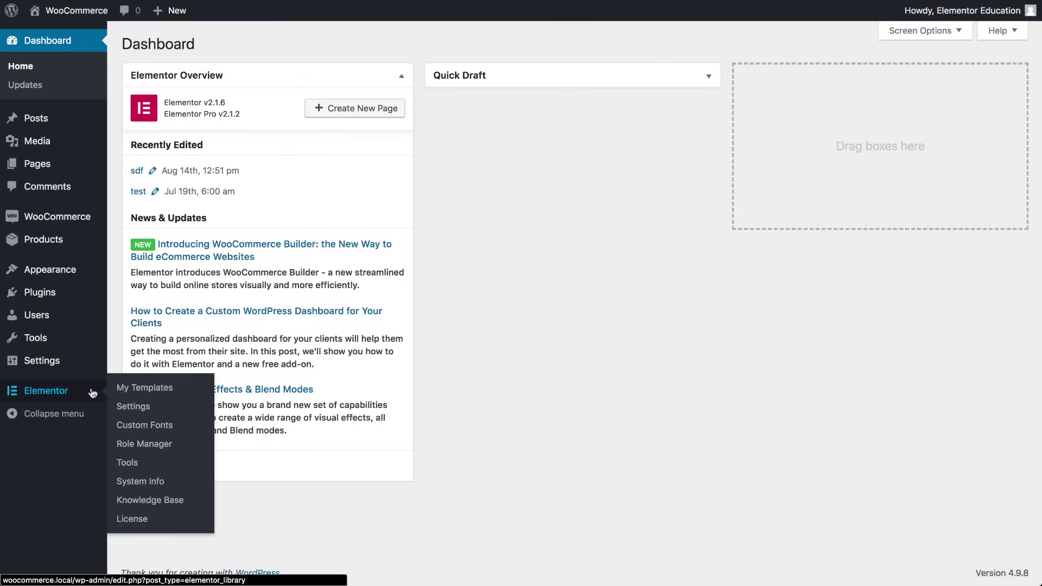
left_click(135, 388)
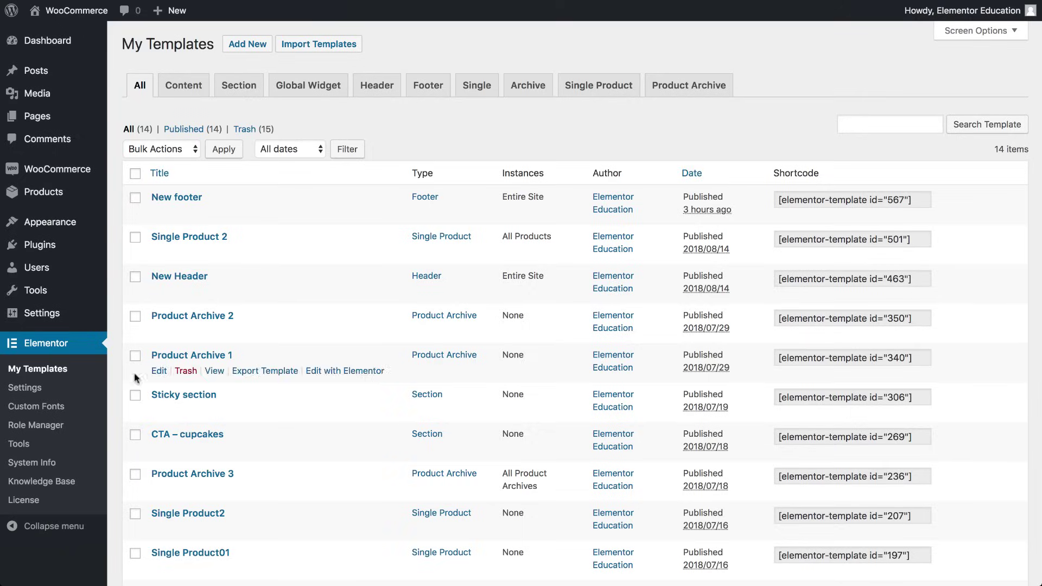
left_click(227, 42)
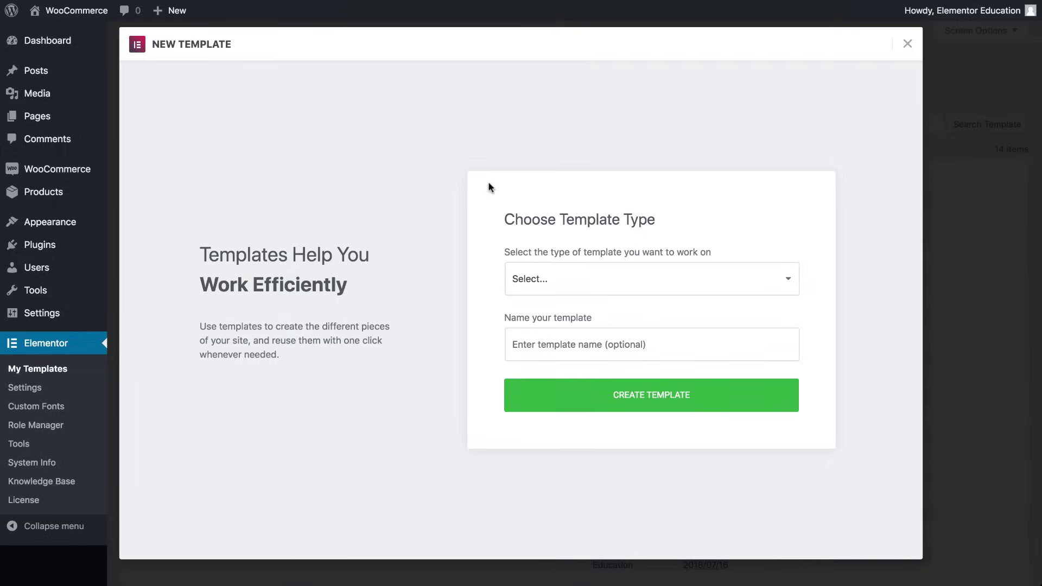
left_click(594, 285)
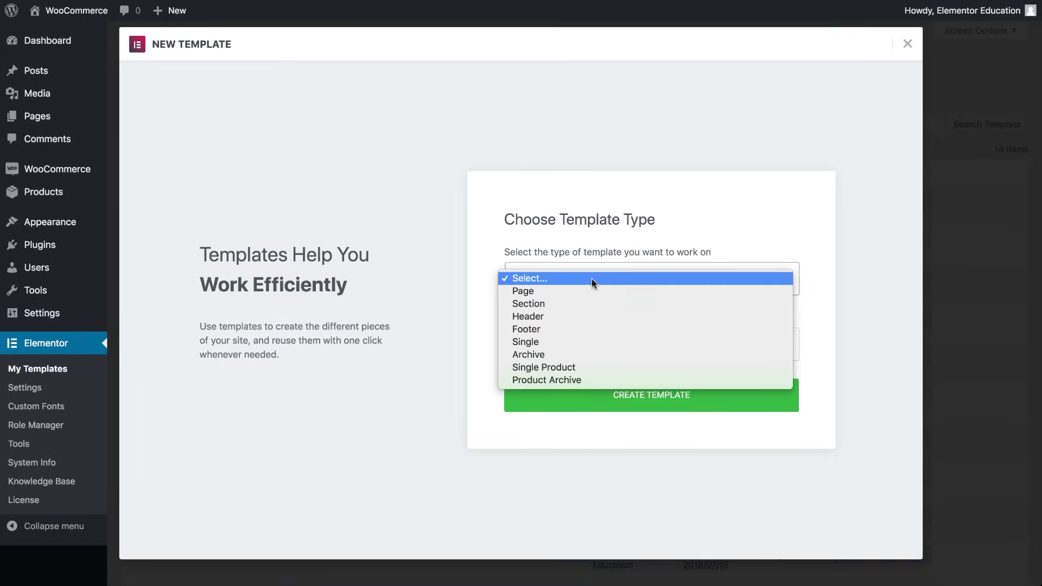
left_click(598, 367)
left_click(585, 347)
type("Single Pro")
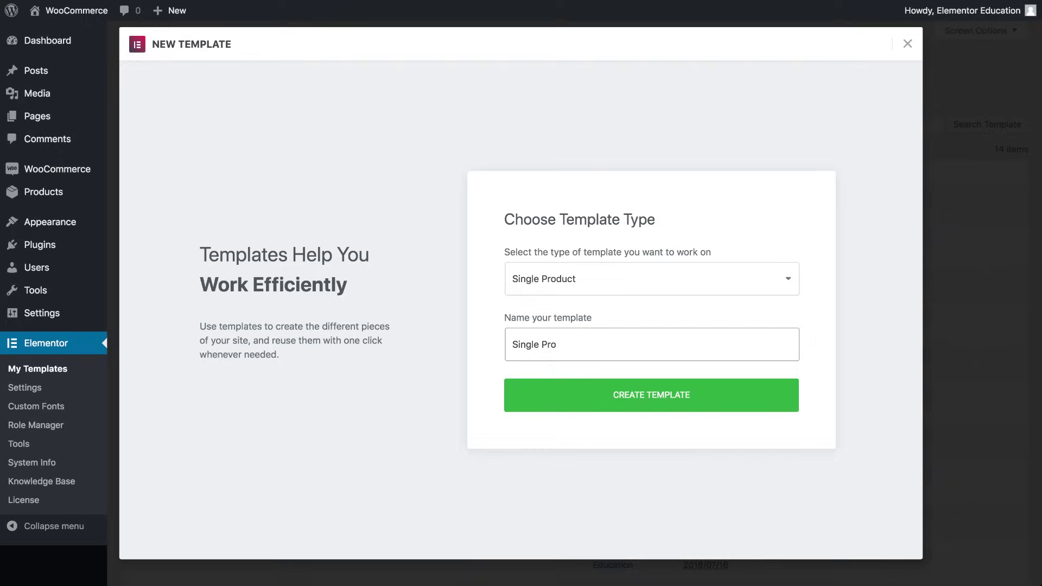
type("duct")
left_click(607, 396)
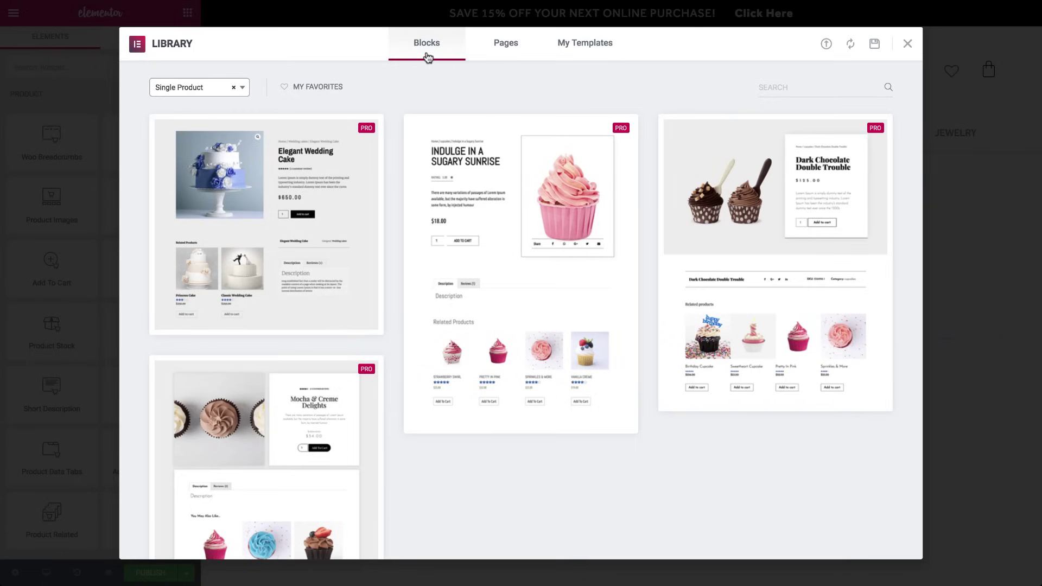
Preview the 'Indulge in a Sugary Sunrise' block, go back to the library and close it
left_click(497, 226)
scroll(153, 93, "down", 2)
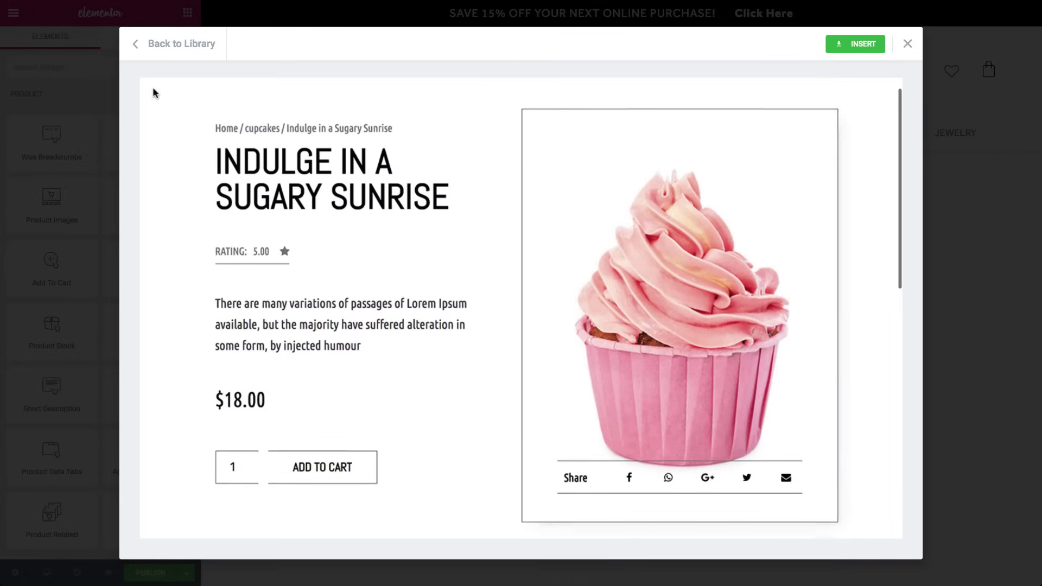
scroll(154, 92, "down", 3)
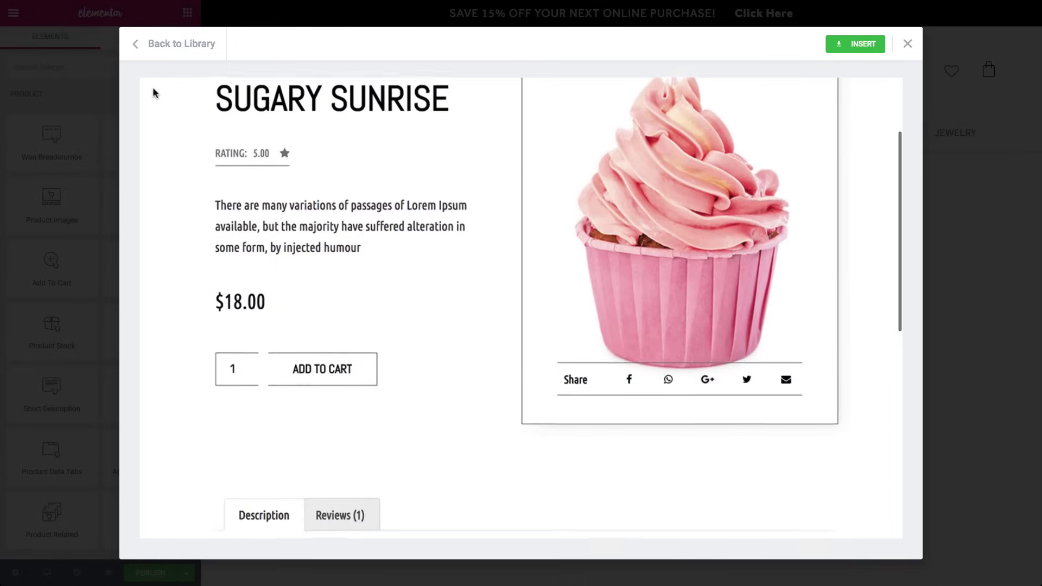
scroll(154, 93, "down", 6)
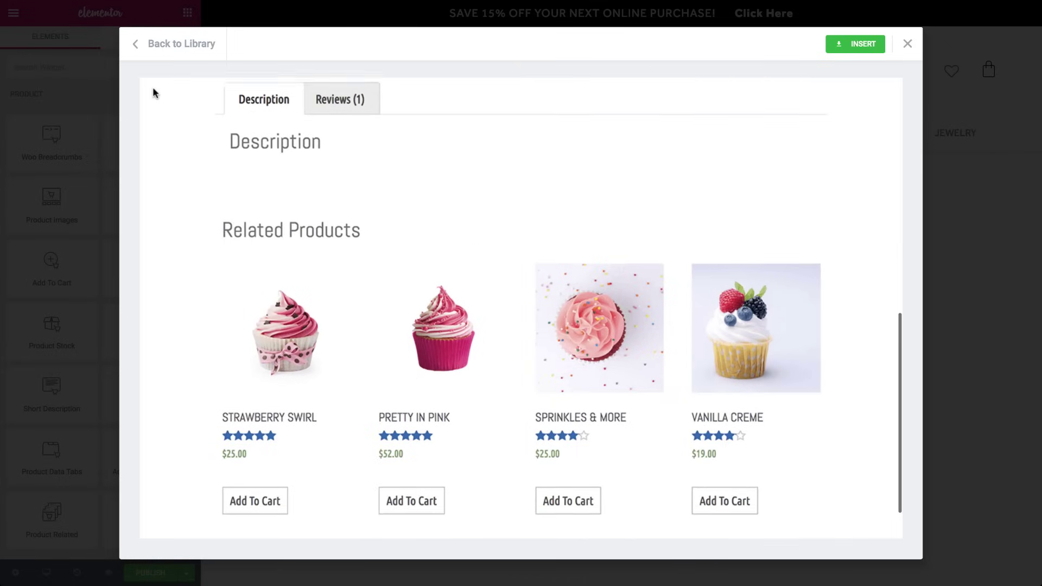
left_click(182, 43)
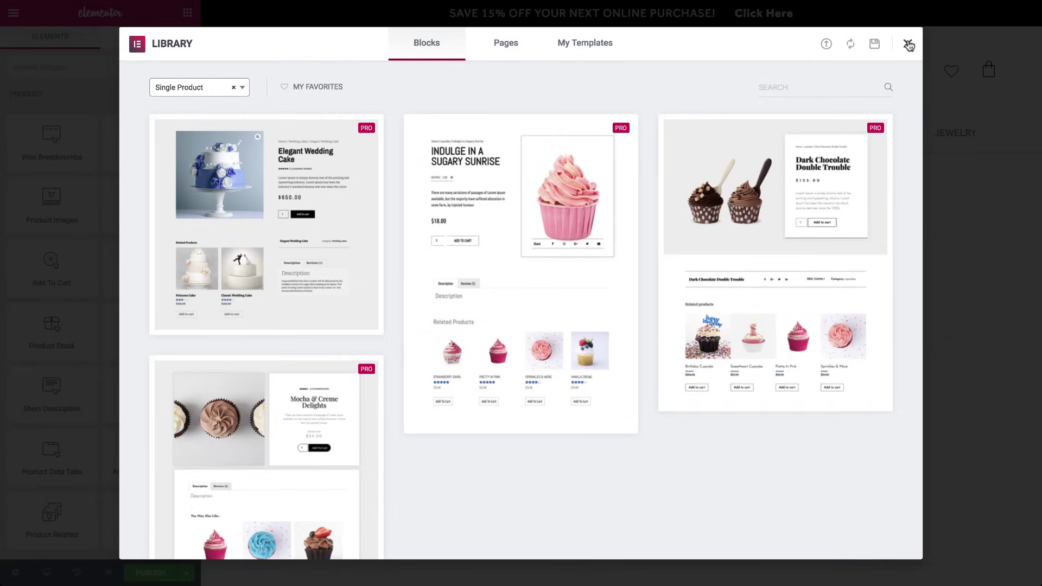
left_click(908, 44)
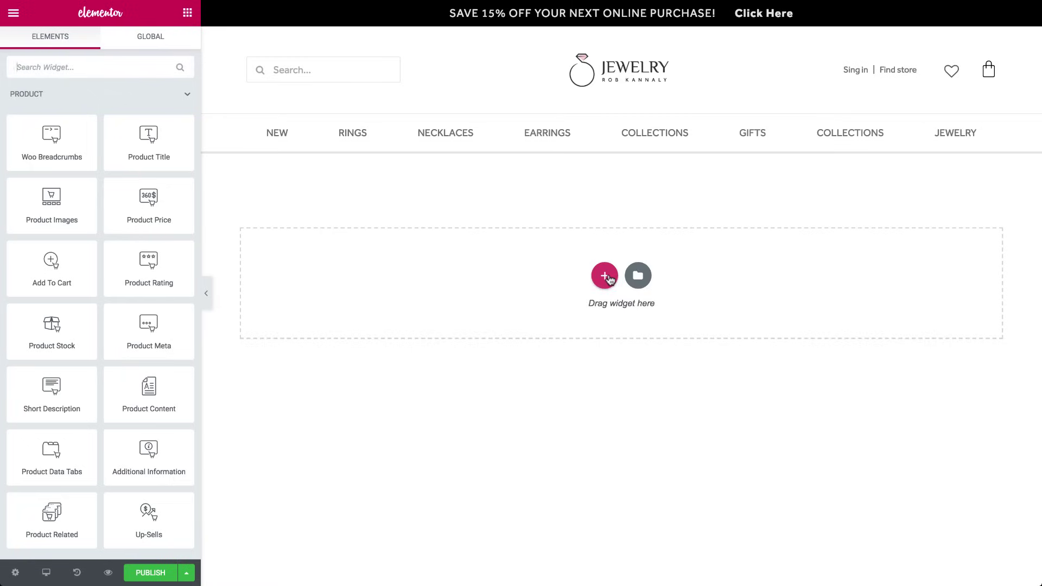
Add a two-column section: Product Title and Woo Breadcrumbs right, Product Images left
left_click(606, 275)
left_click(521, 310)
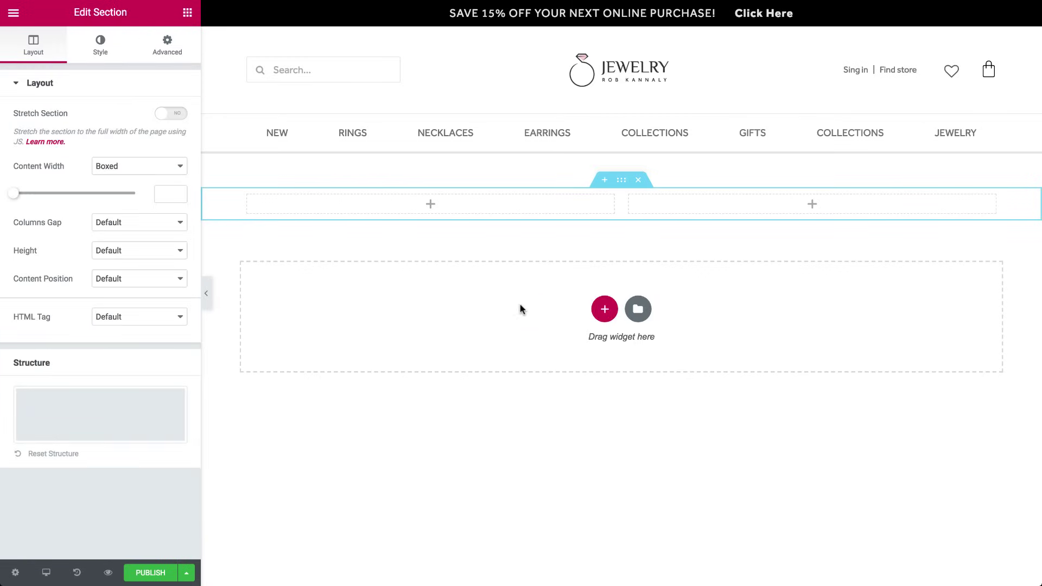
left_click(187, 13)
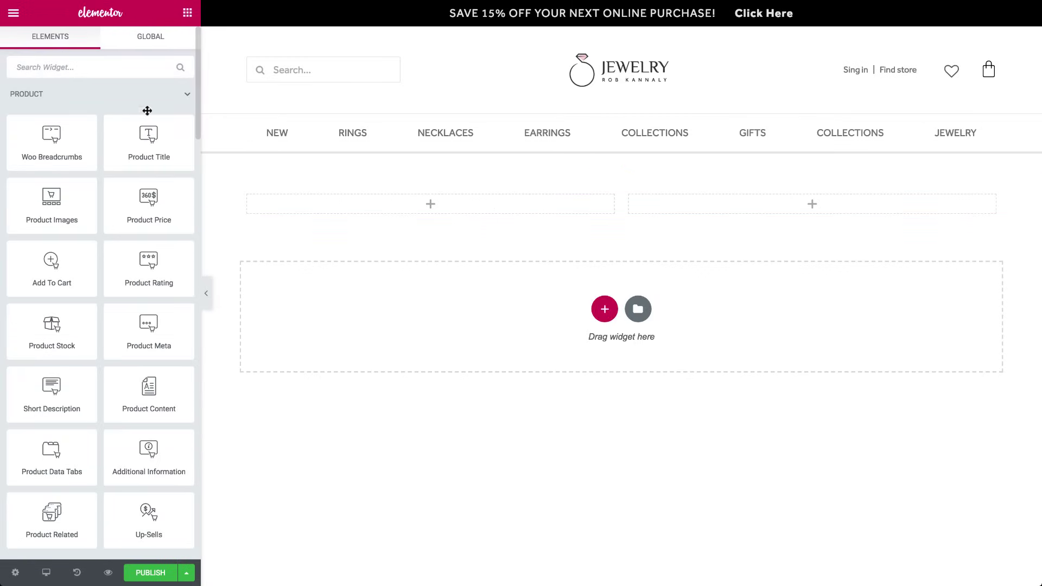
left_click_drag(151, 137, 678, 205)
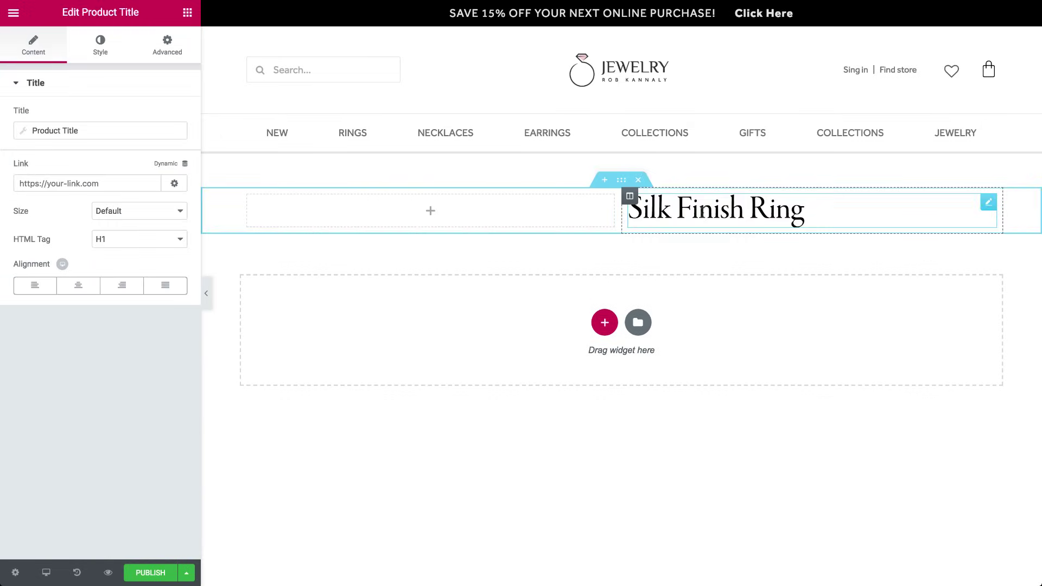
left_click(187, 13)
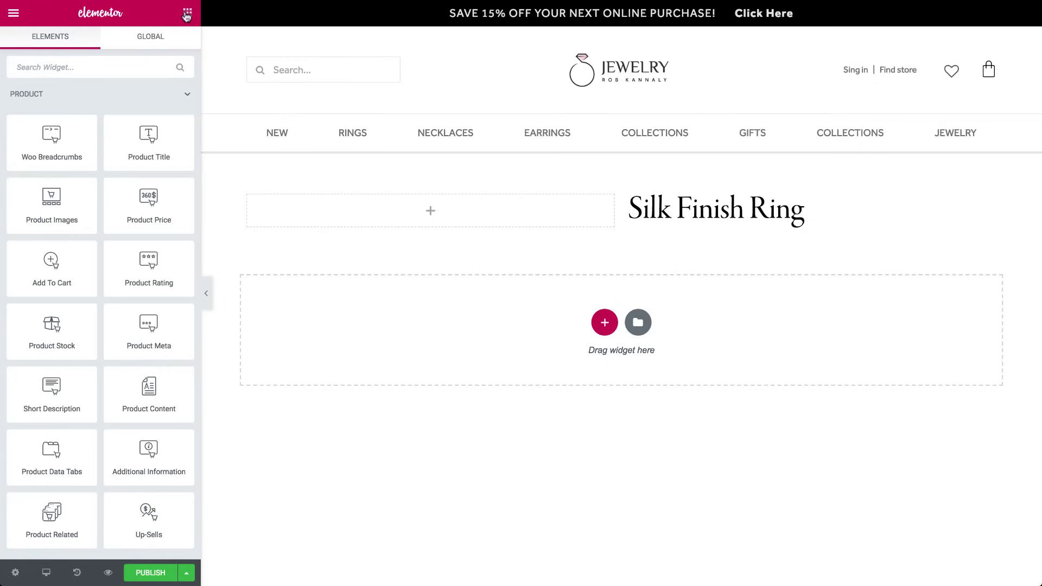
left_click_drag(55, 147, 676, 206)
left_click(189, 17)
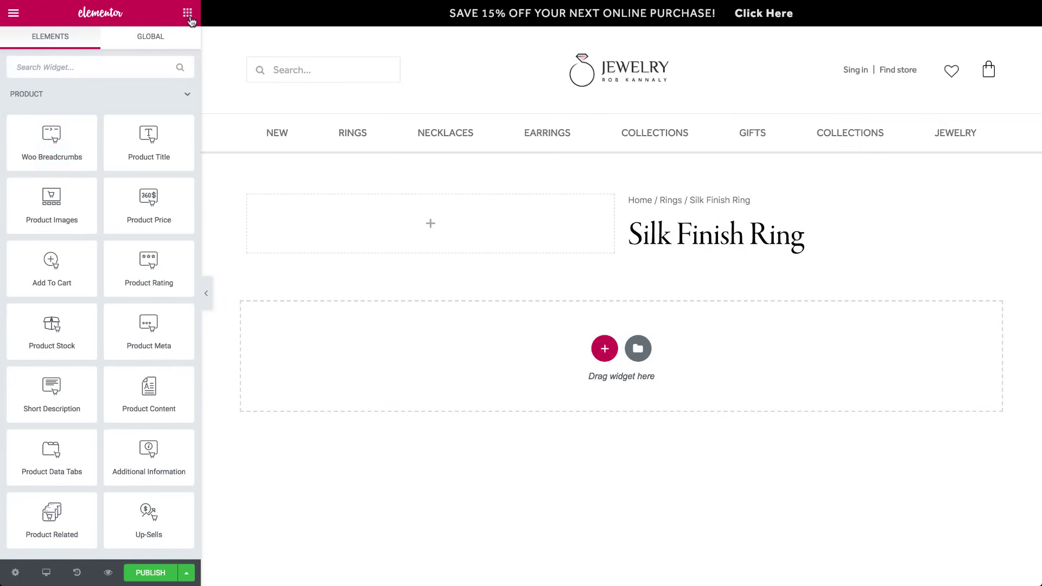
left_click_drag(52, 206, 330, 233)
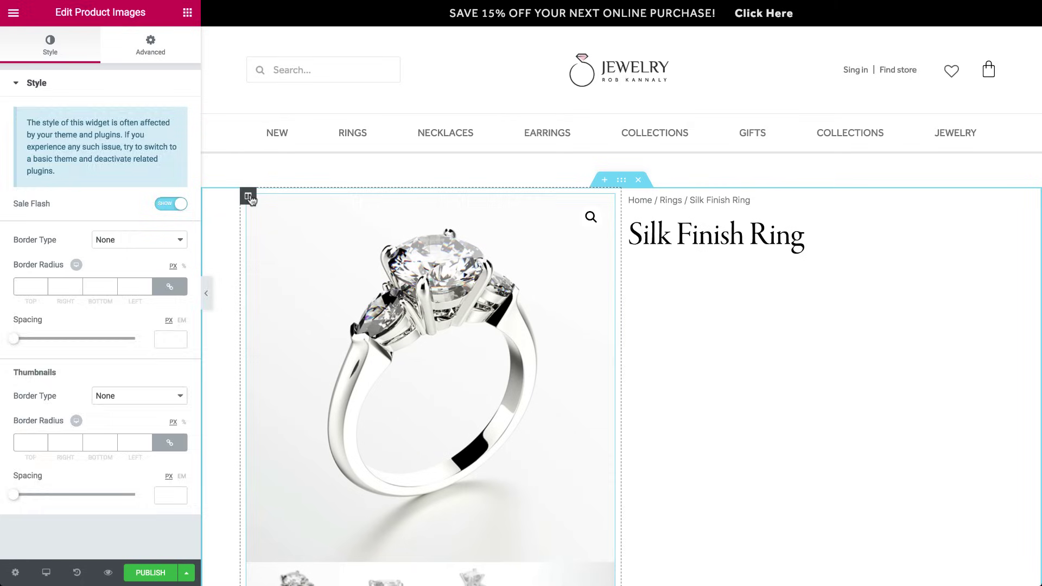
Give the left column unlinked padding of 10/40/10/10
left_click(248, 196)
left_click(170, 39)
left_click(30, 191)
type("10")
left_click(169, 191)
left_click(65, 190)
type("40")
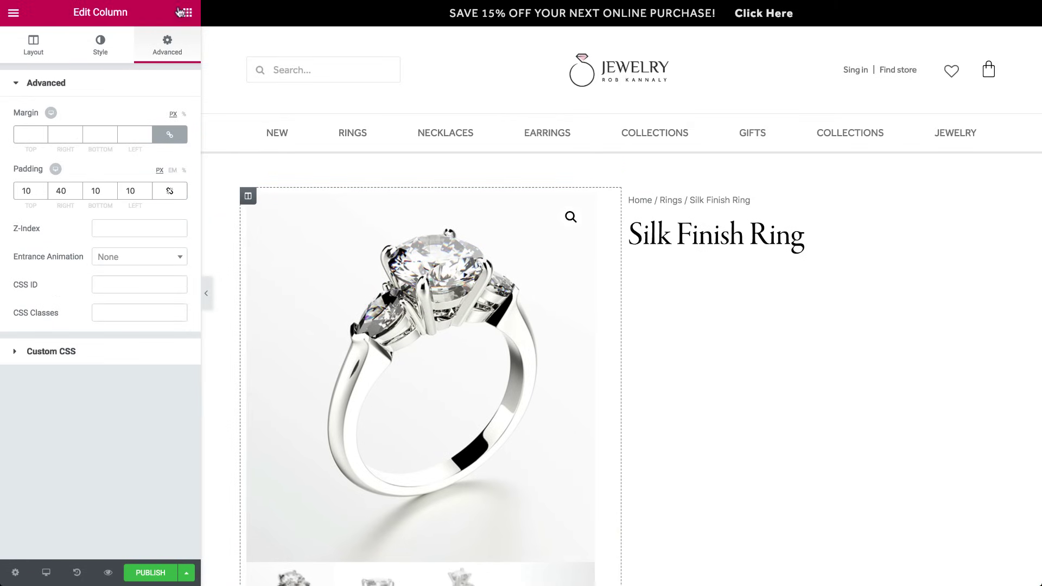
left_click(184, 12)
Give the right column 10/10/10/40 padding and drop Product Rating below the title
left_click(629, 195)
left_click(167, 43)
left_click(25, 191)
type("0")
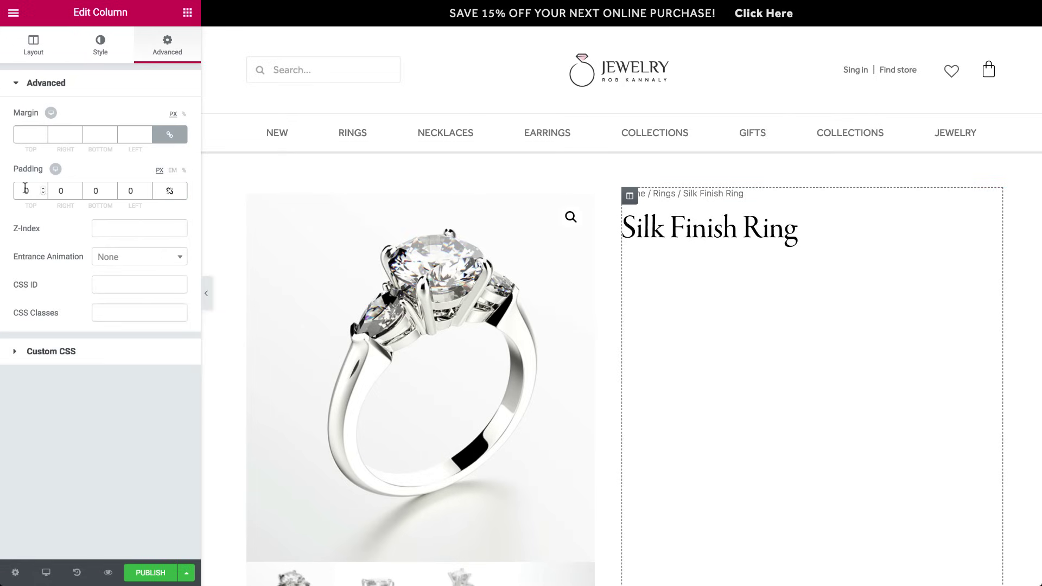
key("ctrl+z")
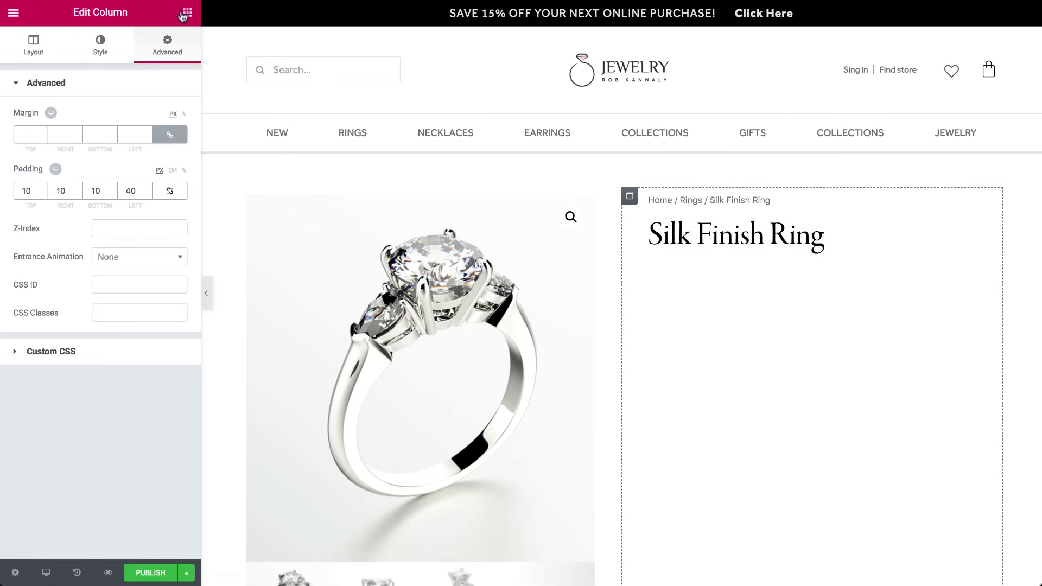
left_click(187, 13)
left_click_drag(119, 292, 677, 278)
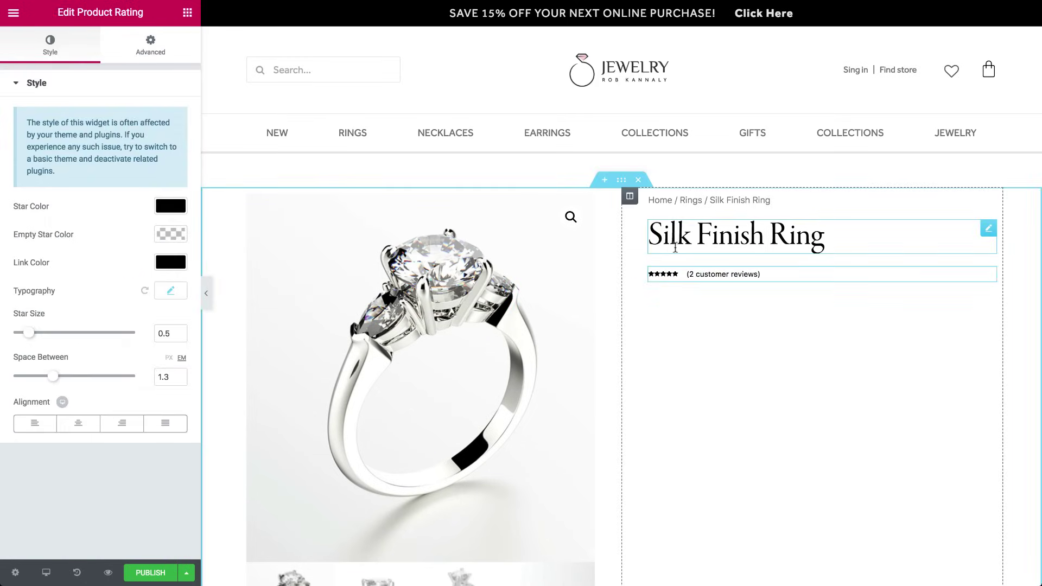
Set the product title's unlinked top margin to 40-15
left_click(706, 236)
left_click(167, 46)
left_click(170, 134)
double_click(29, 134)
type("40")
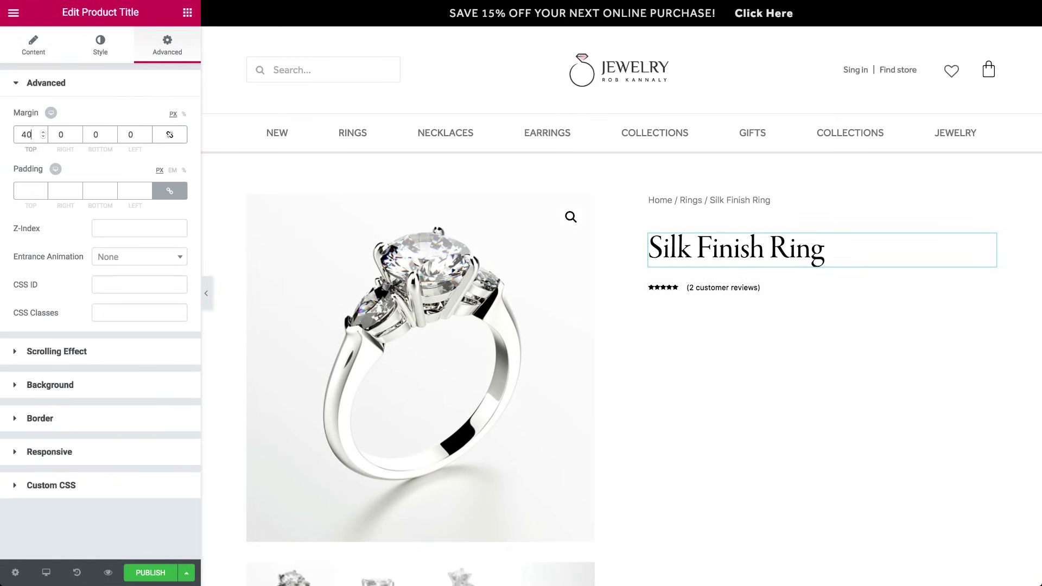
type("-15")
Add Short Description under the rating with a 40 px top margin
left_click(191, 14)
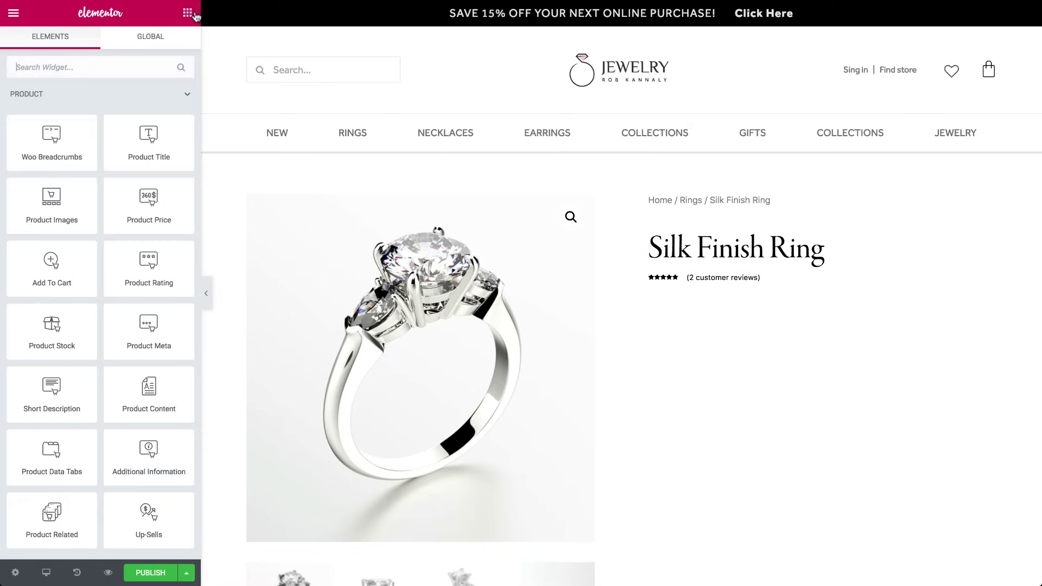
type("short")
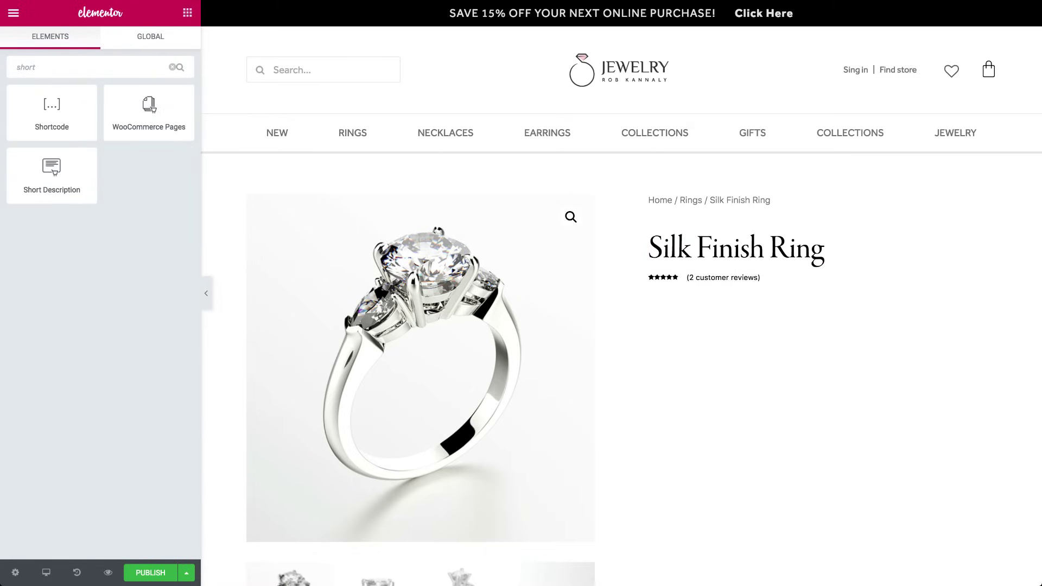
left_click_drag(64, 173, 720, 288)
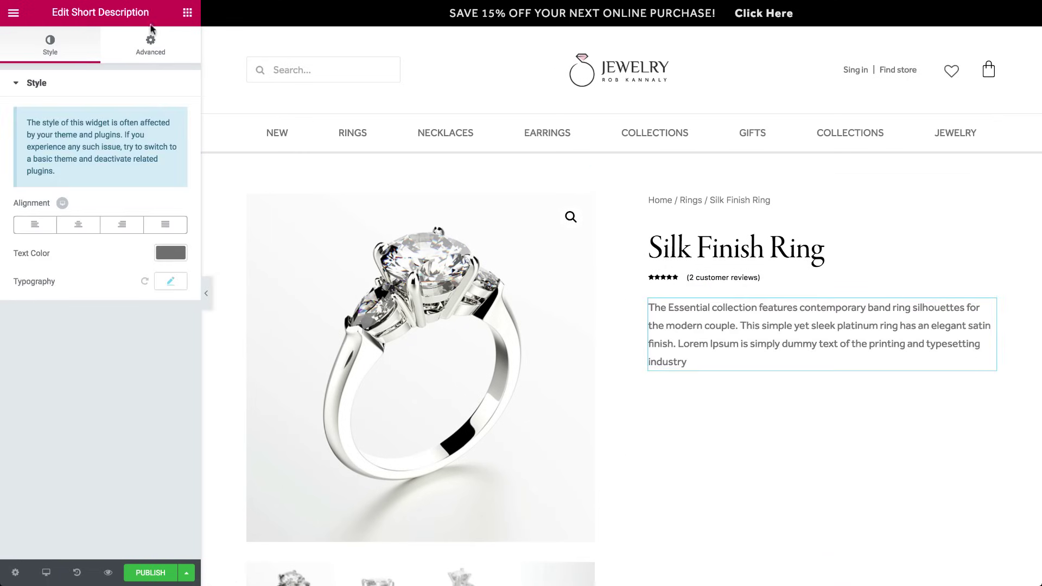
left_click(150, 40)
left_click(169, 135)
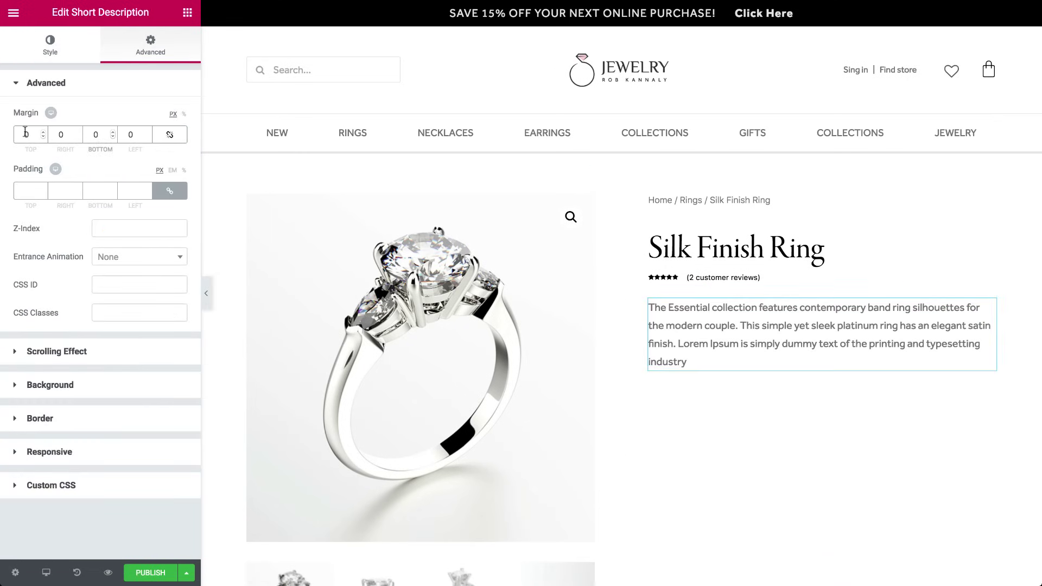
left_click(25, 133)
type("40")
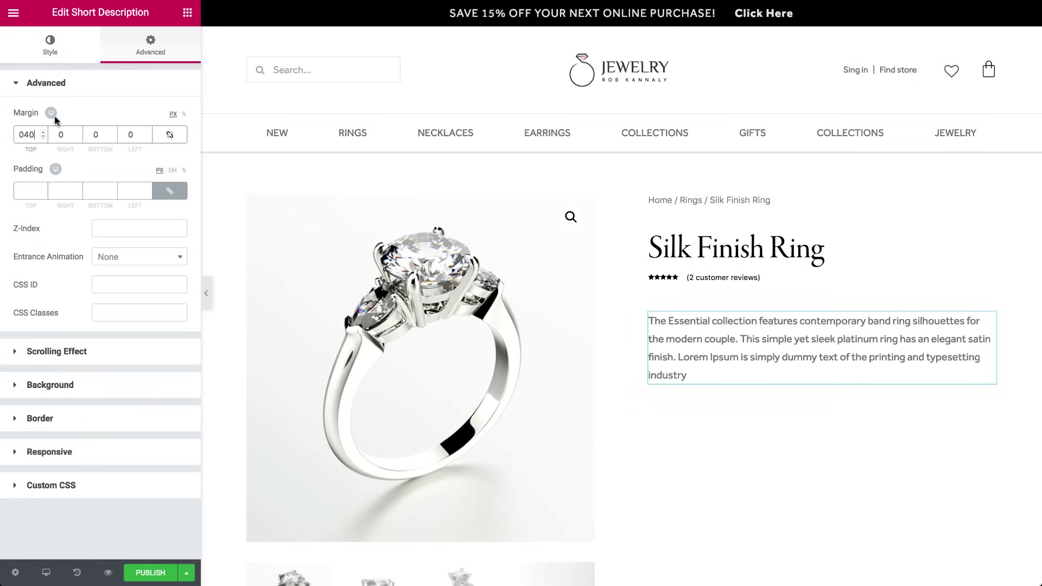
left_click(187, 12)
type("pric")
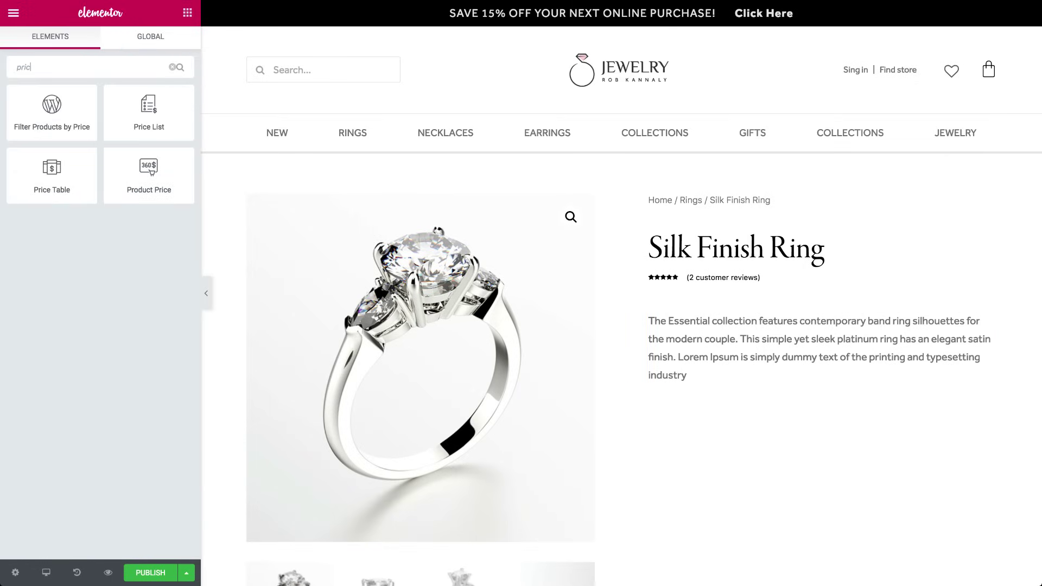
Add Product Price under the description in questa-grande, 50 px, weight 900
left_click_drag(193, 182, 722, 404)
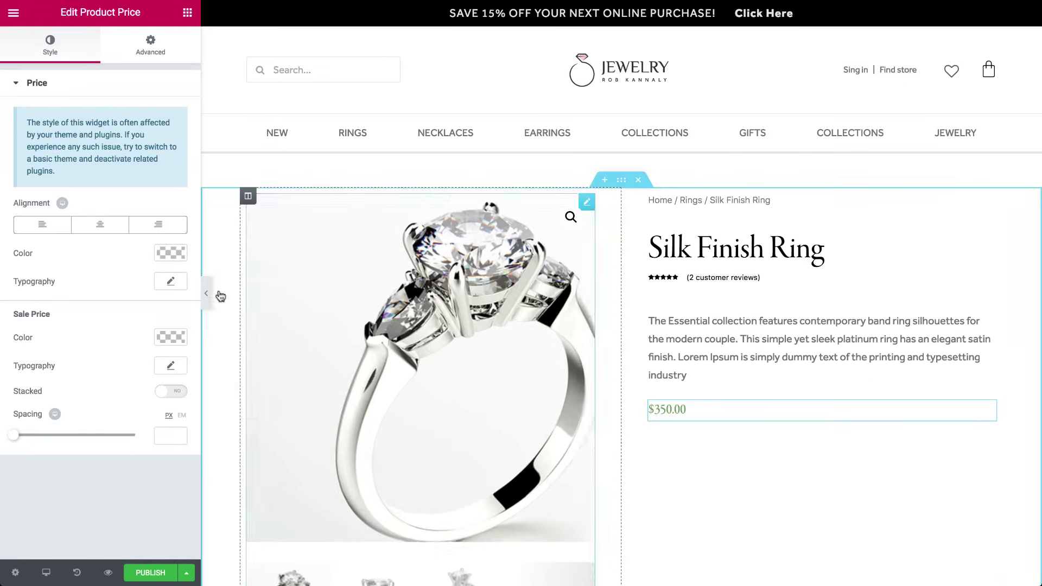
left_click(170, 281)
left_click(151, 316)
left_click(139, 391)
left_click_drag(23, 362, 49, 363)
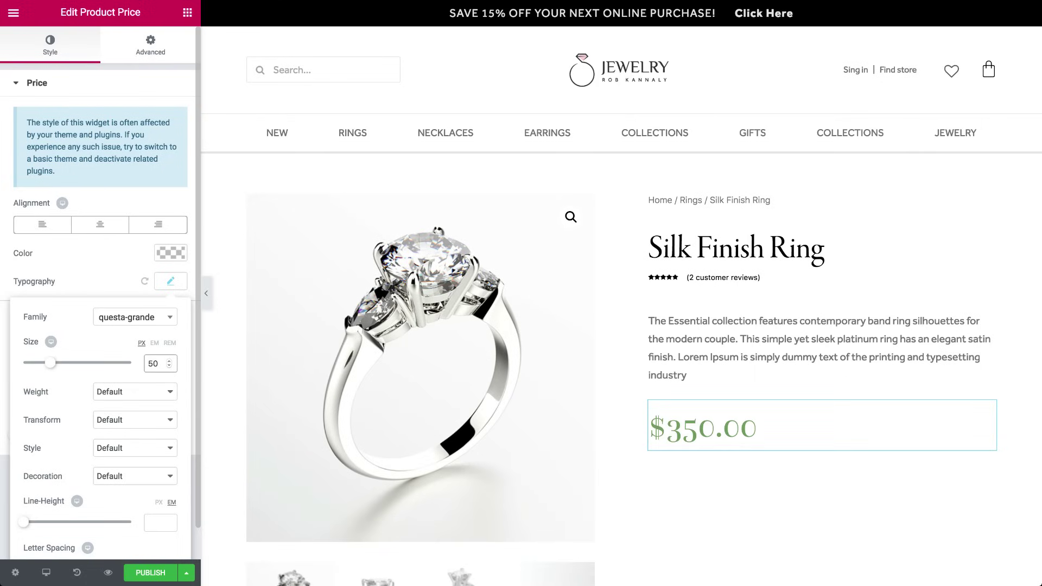
left_click(139, 400)
left_click(138, 383)
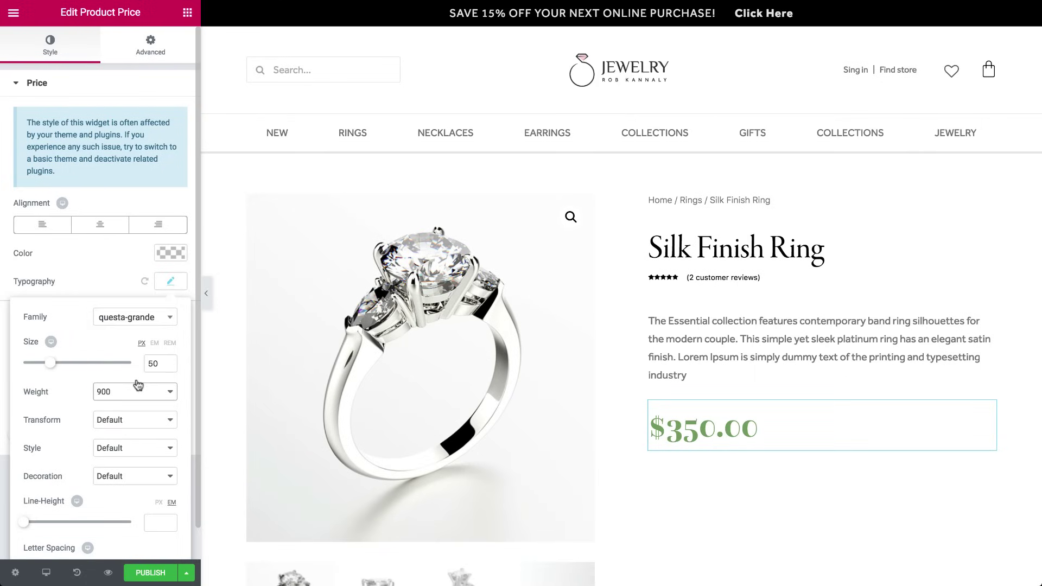
left_click(170, 281)
Color the price black and give it a -15 bottom margin
left_click(171, 254)
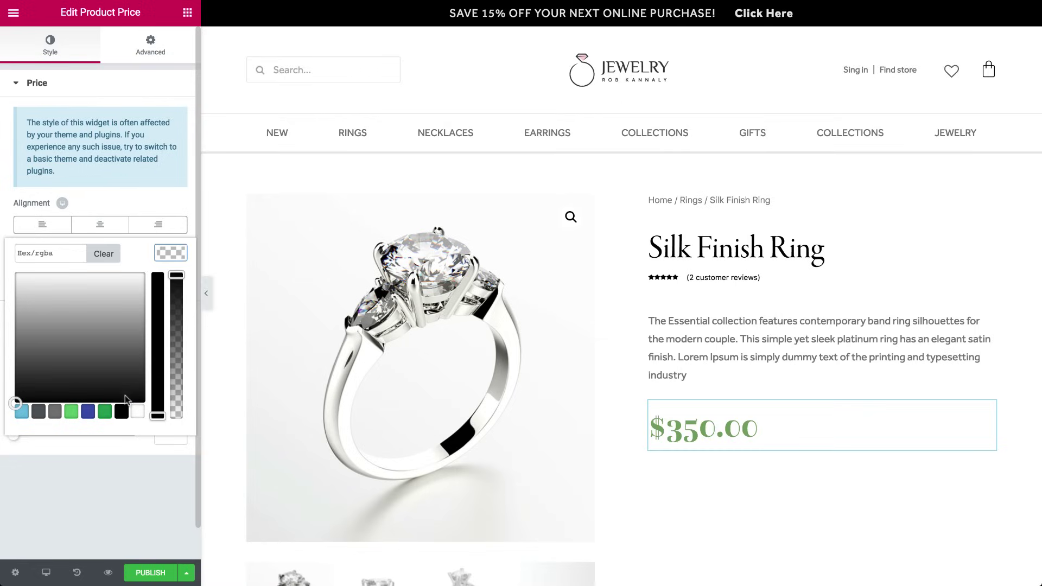
left_click(122, 412)
left_click(177, 252)
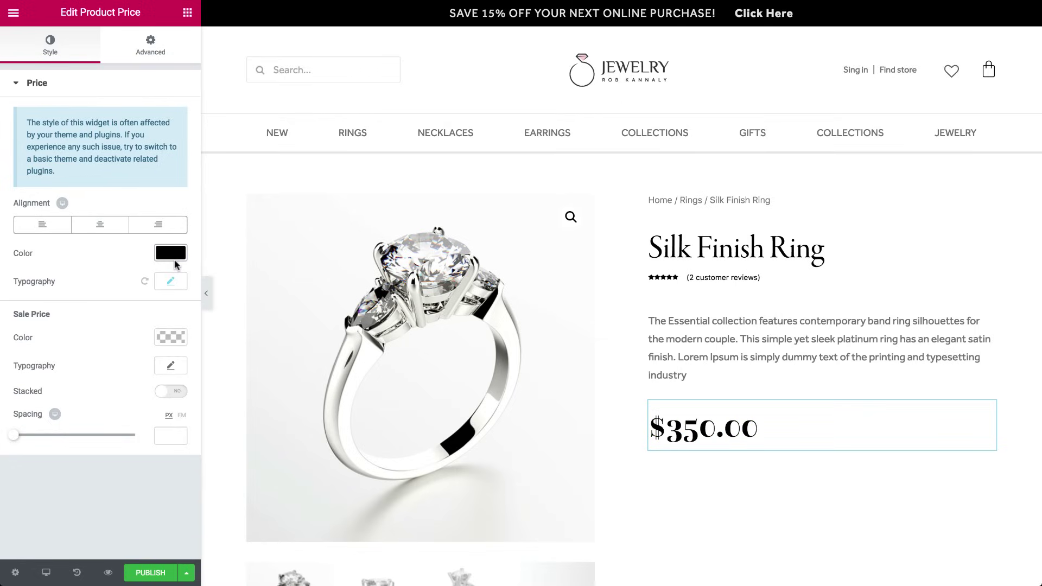
left_click(152, 46)
left_click(169, 134)
left_click(92, 134)
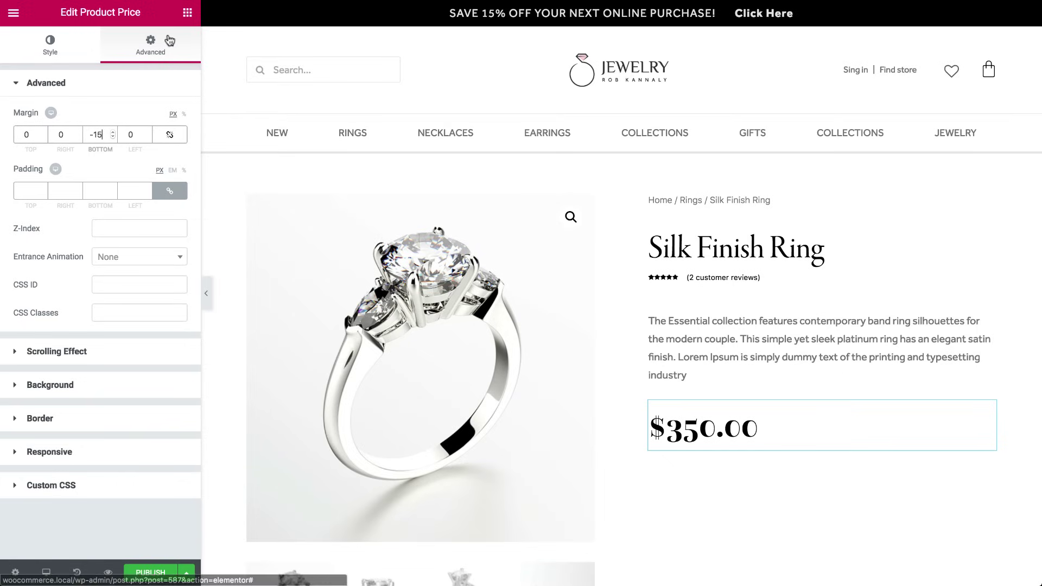
left_click(187, 12)
Add Add To Cart under the price with uppercase garamond-premier text on black background
type("add")
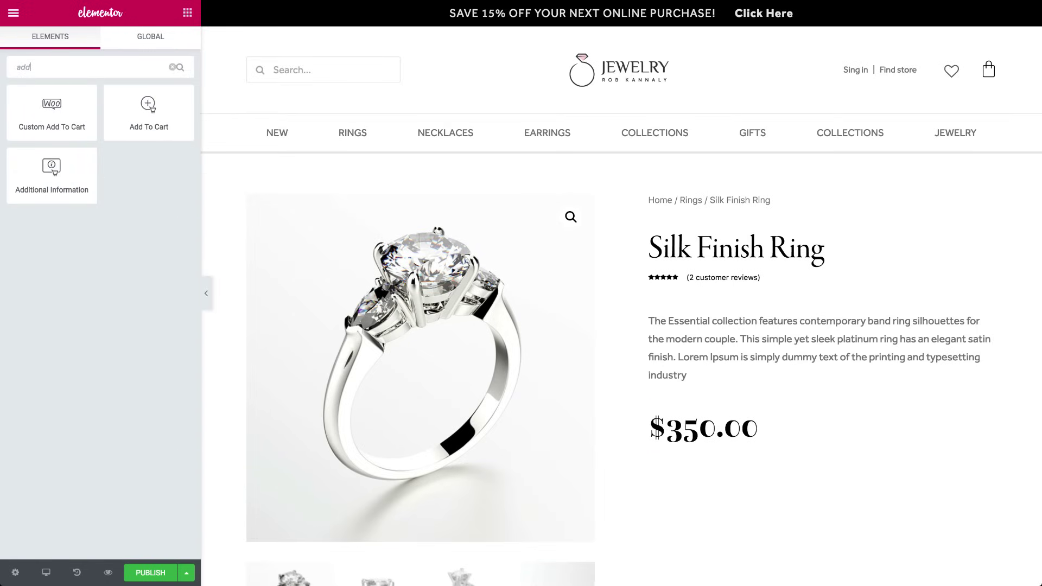
left_click_drag(142, 117, 743, 490)
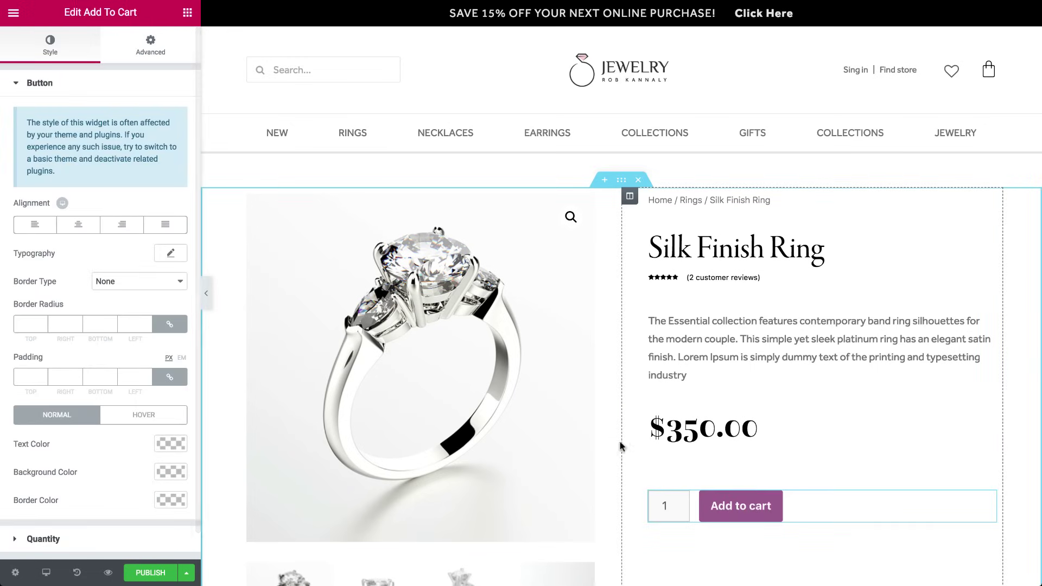
left_click(170, 252)
left_click(151, 287)
left_click(131, 405)
left_click(135, 391)
left_click(136, 403)
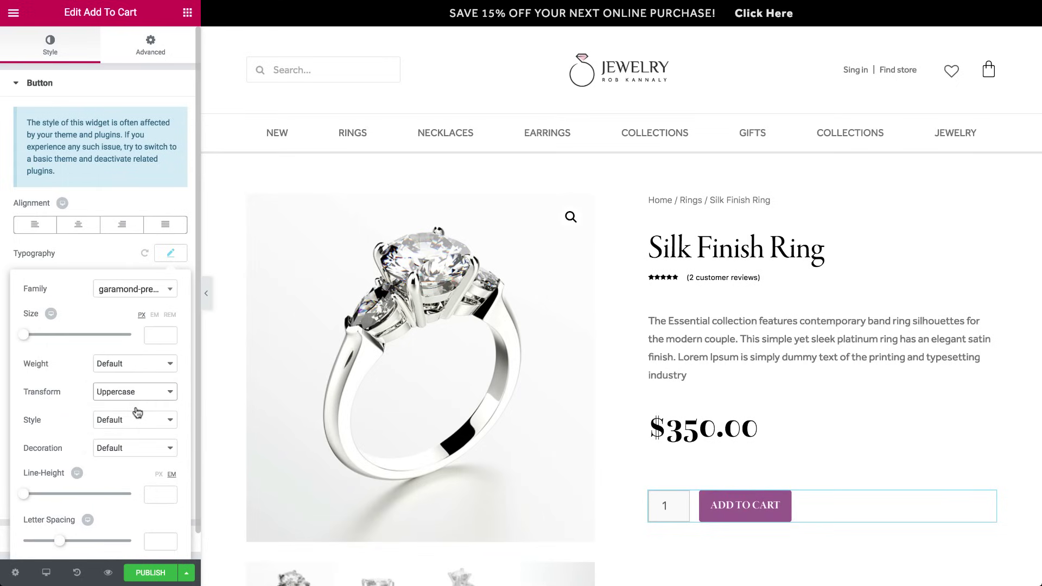
left_click(170, 254)
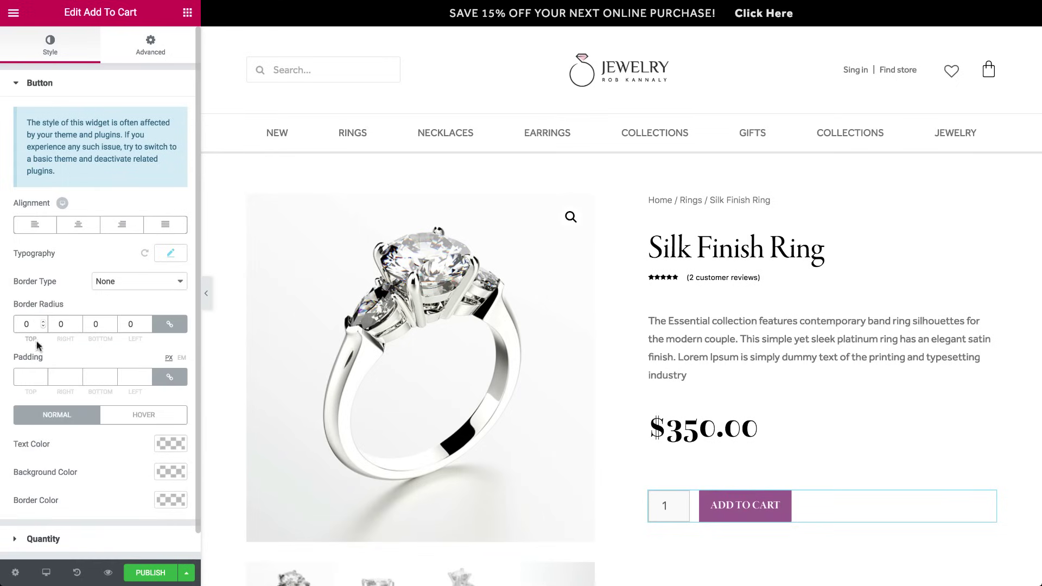
left_click(173, 471)
left_click(125, 537)
Style the quantity field in Garamond Premier with black colouring
left_click(106, 457)
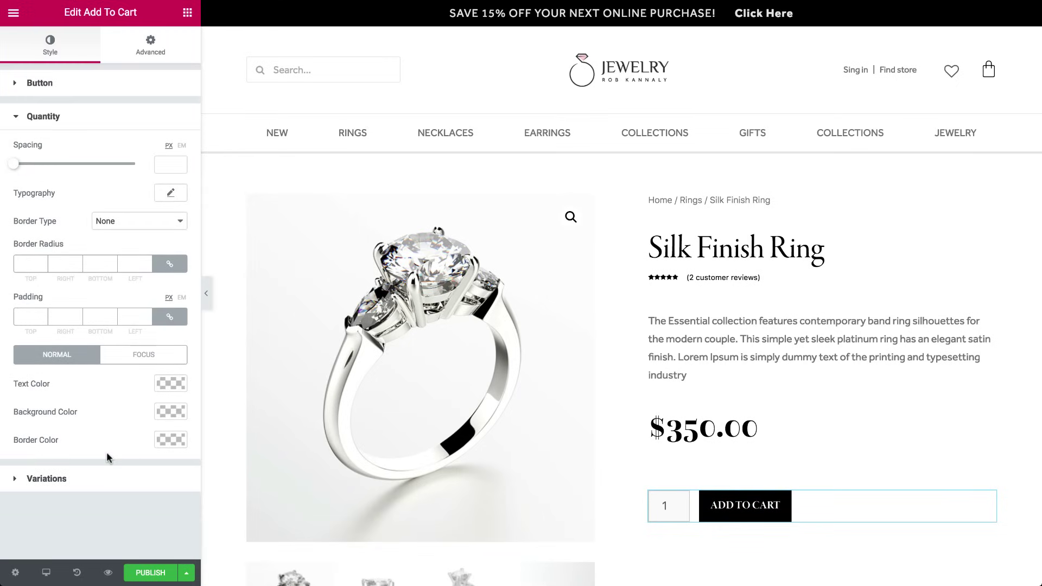
left_click(170, 192)
left_click(133, 229)
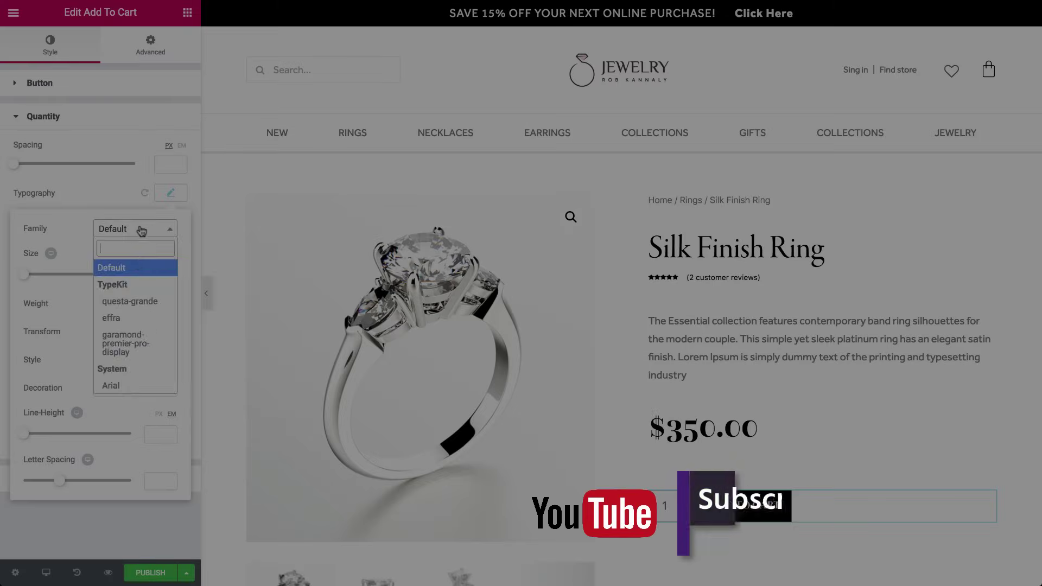
left_click(112, 298)
left_click(179, 202)
left_click(171, 383)
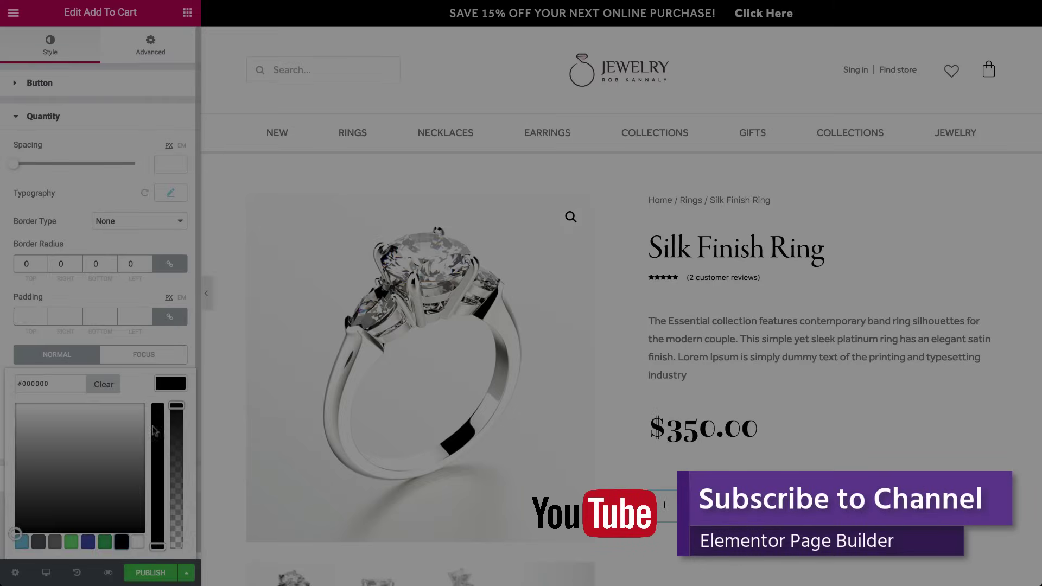
scroll(173, 400, "down", 1)
left_click(170, 348)
left_click(170, 374)
scroll(96, 463, "down", 1)
left_click(121, 535)
left_click(101, 412)
scroll(101, 298, "up", 3)
left_click(187, 12)
type("meta")
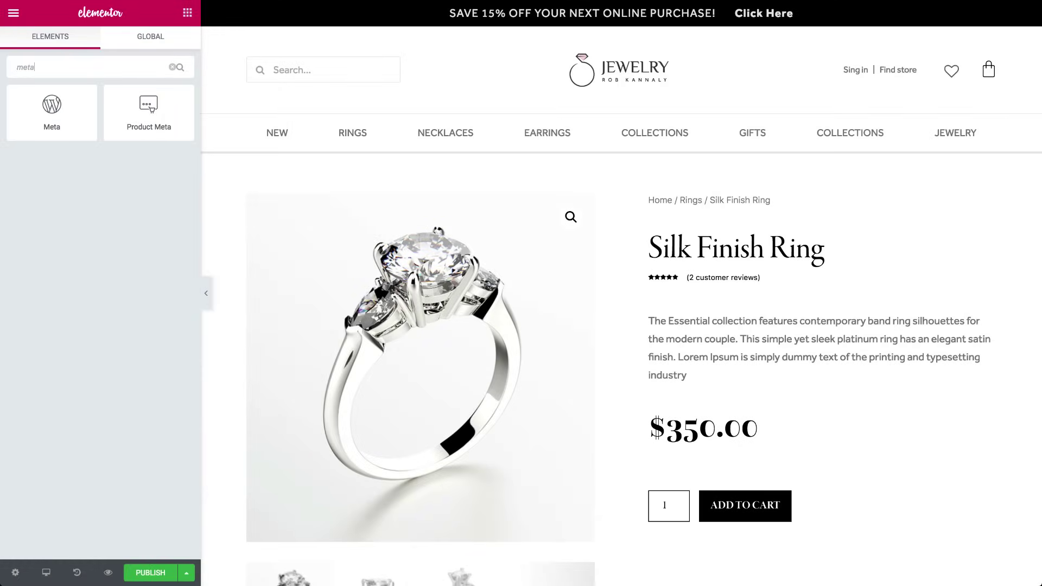
Add Product Meta below Add to Cart; give the gallery 5 px corners and 10 px spacing
left_click_drag(146, 115, 729, 526)
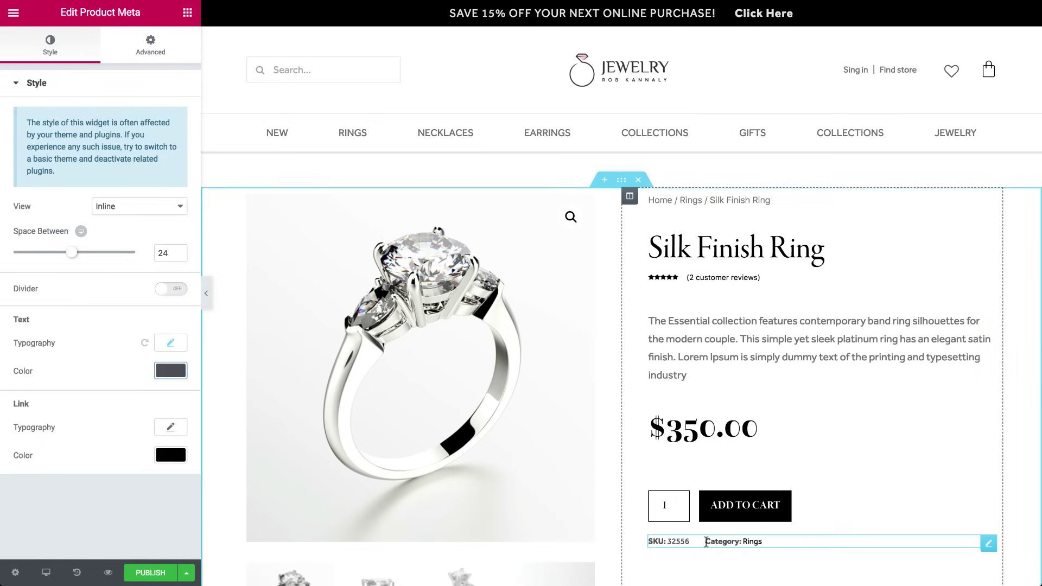
left_click(187, 13)
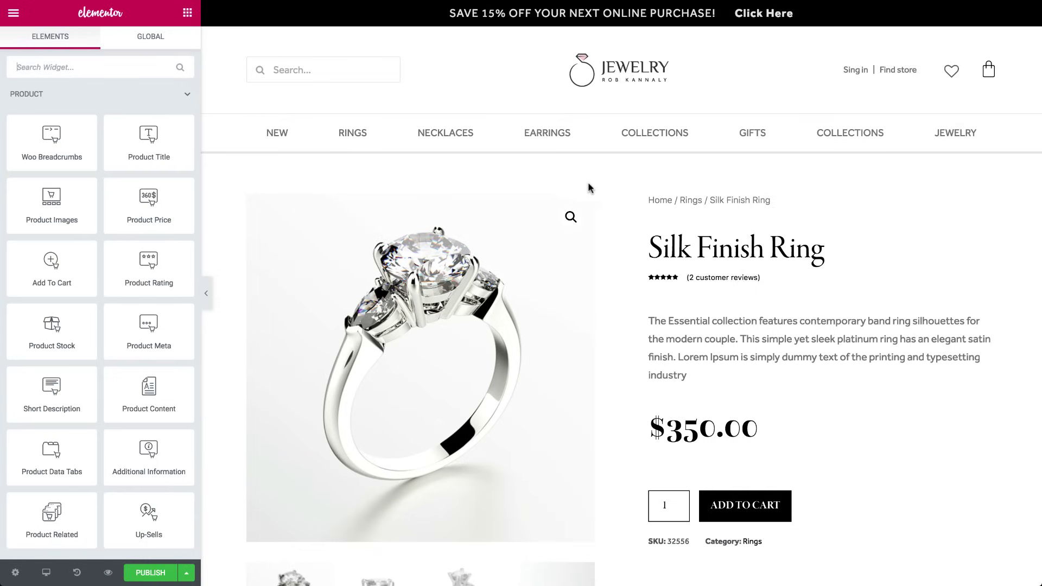
left_click(587, 202)
left_click(16, 288)
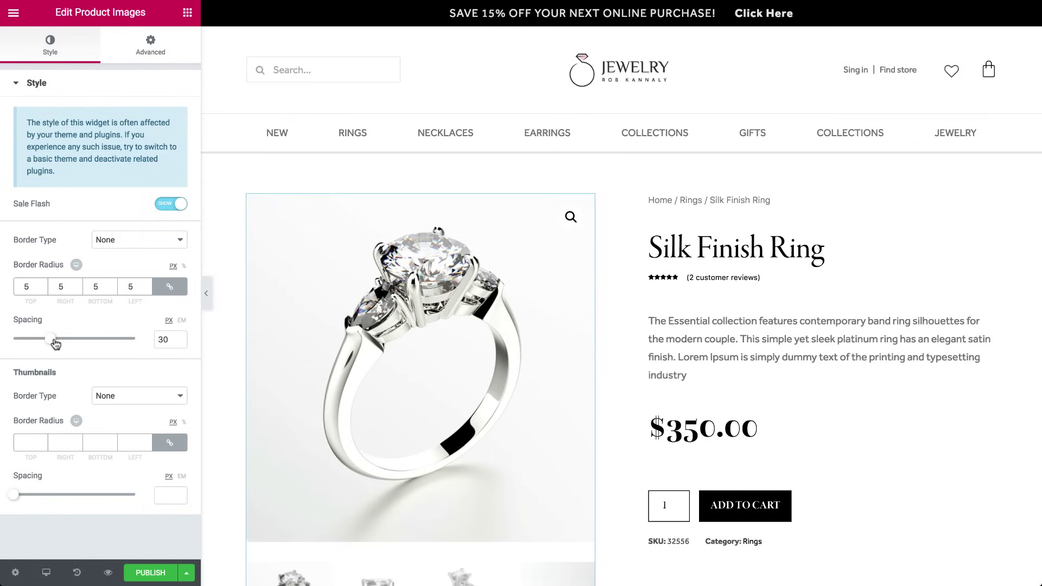
left_click_drag(55, 342, 30, 346)
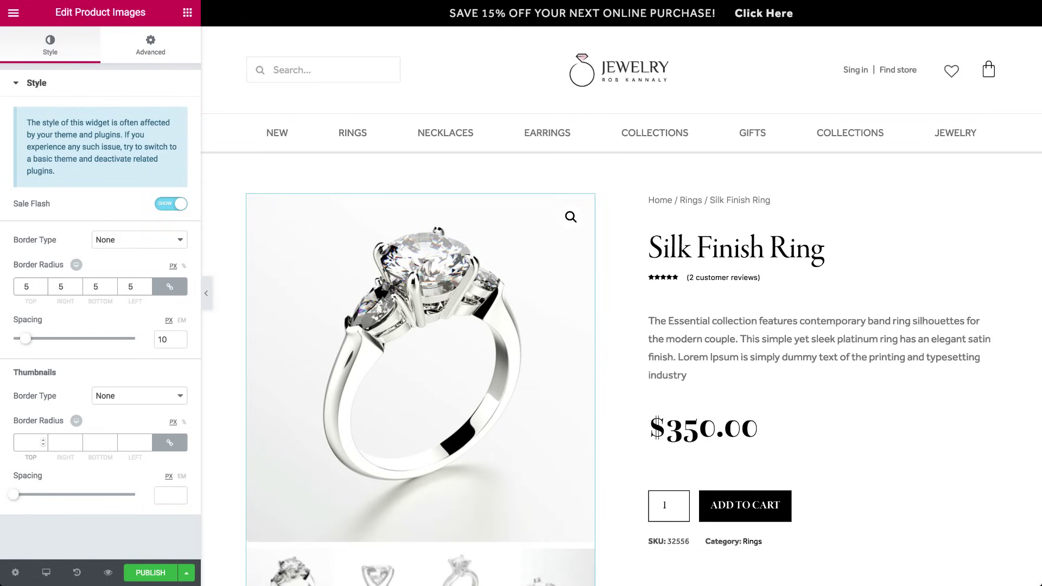
left_click_drag(17, 499, 27, 499)
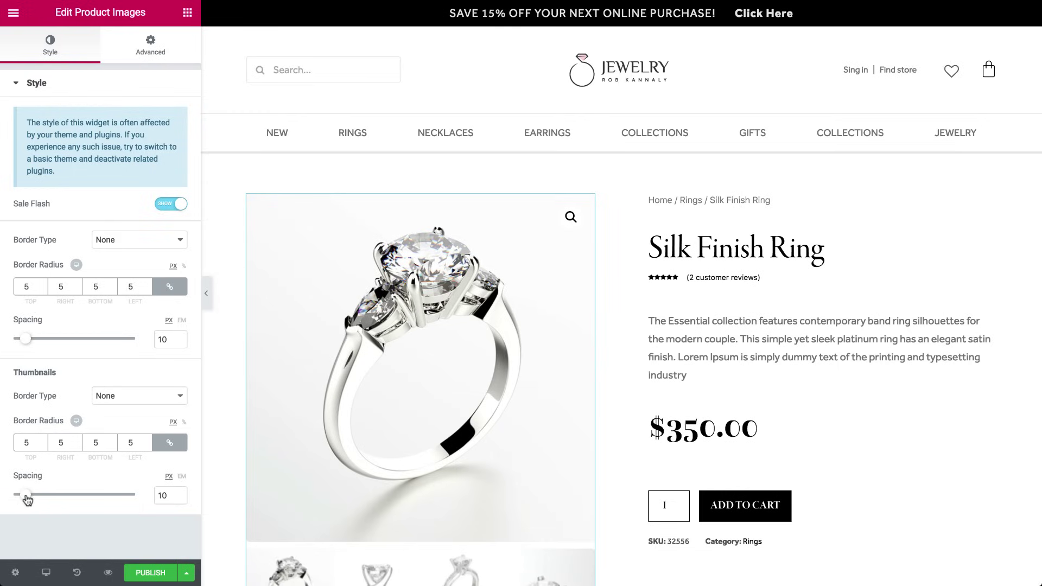
left_click(188, 17)
left_click_drag(663, 277, 796, 291)
Add a two-column section below the product with Product Data Tabs in the left column
scroll(778, 280, "down", 5)
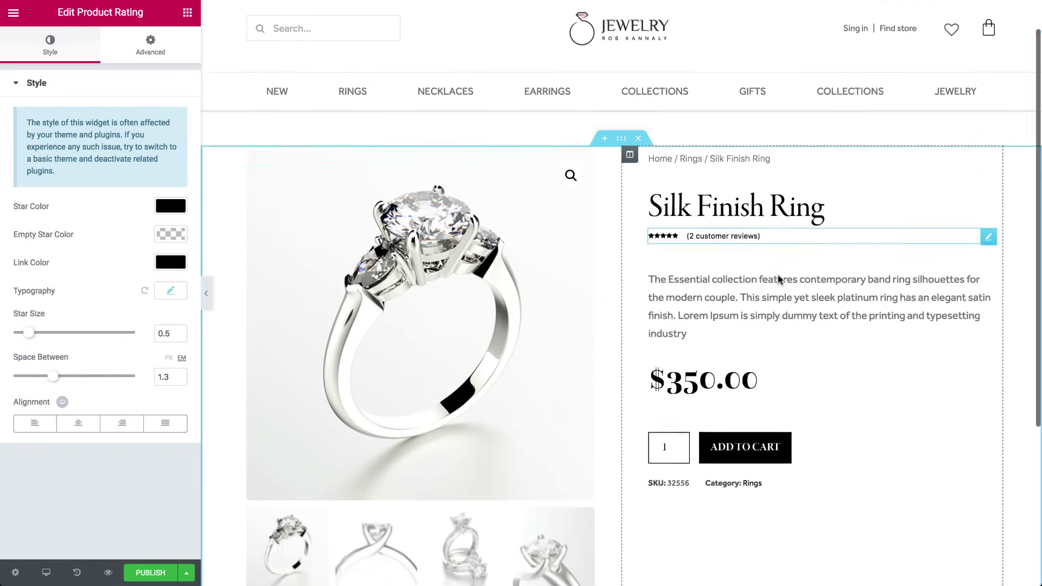
left_click(604, 483)
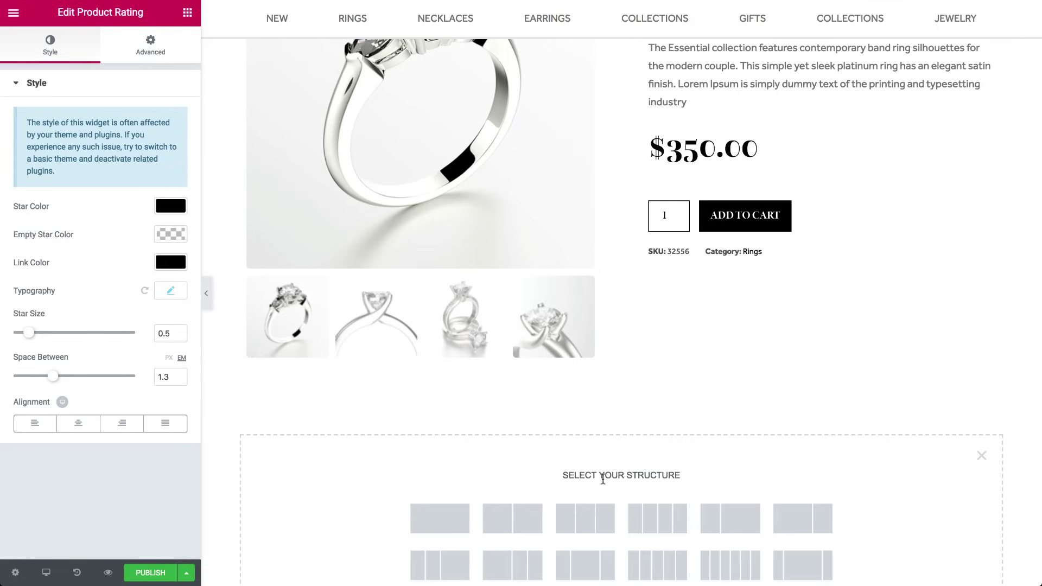
left_click(518, 515)
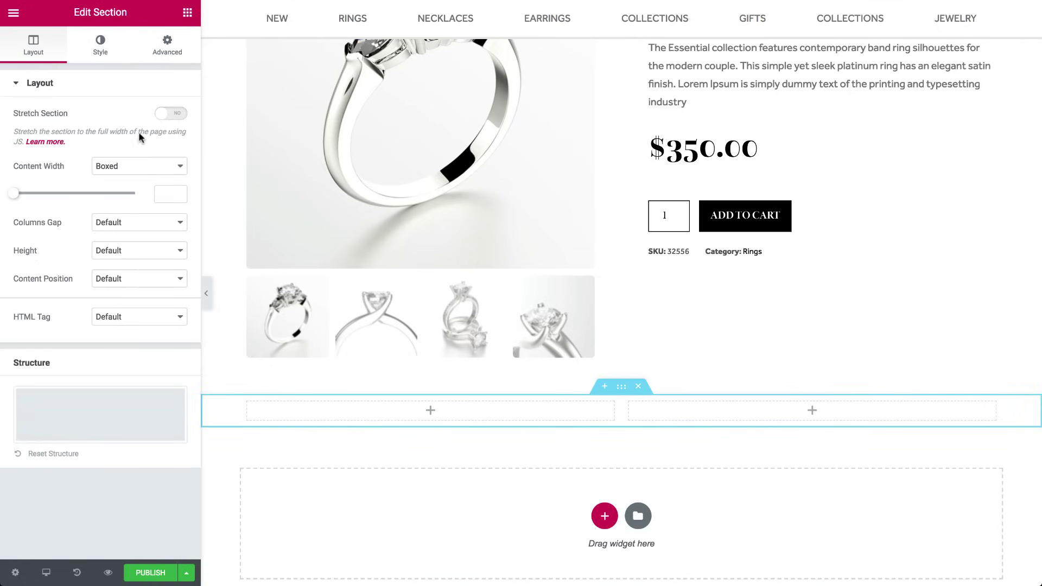
left_click(186, 13)
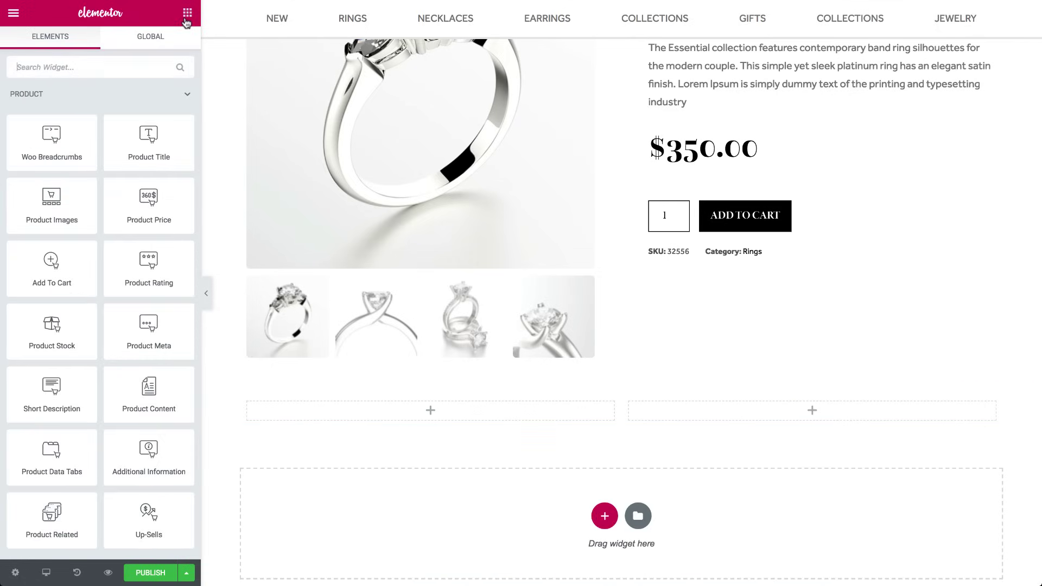
type("tabs")
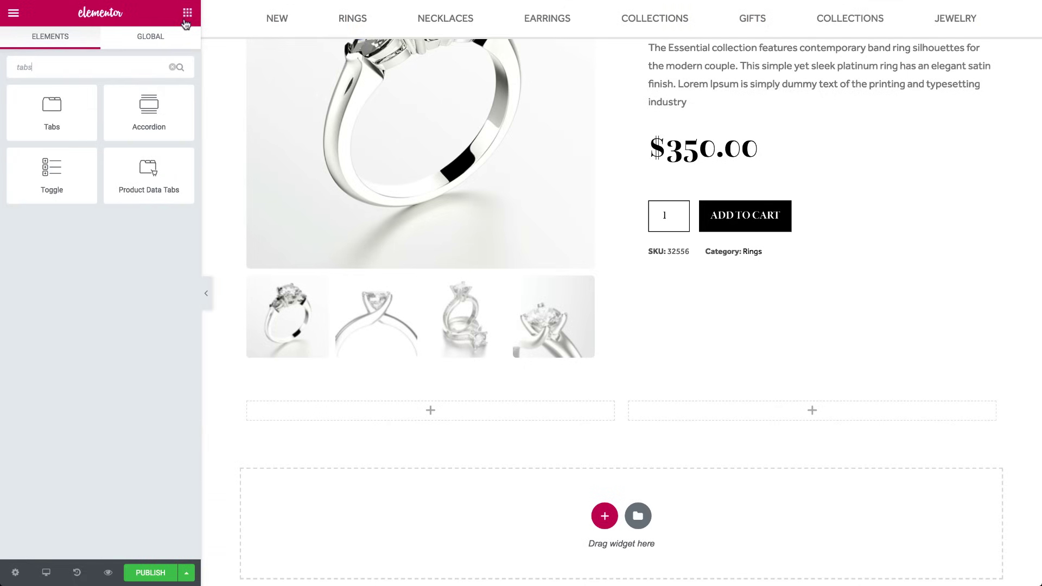
left_click_drag(153, 201, 337, 416)
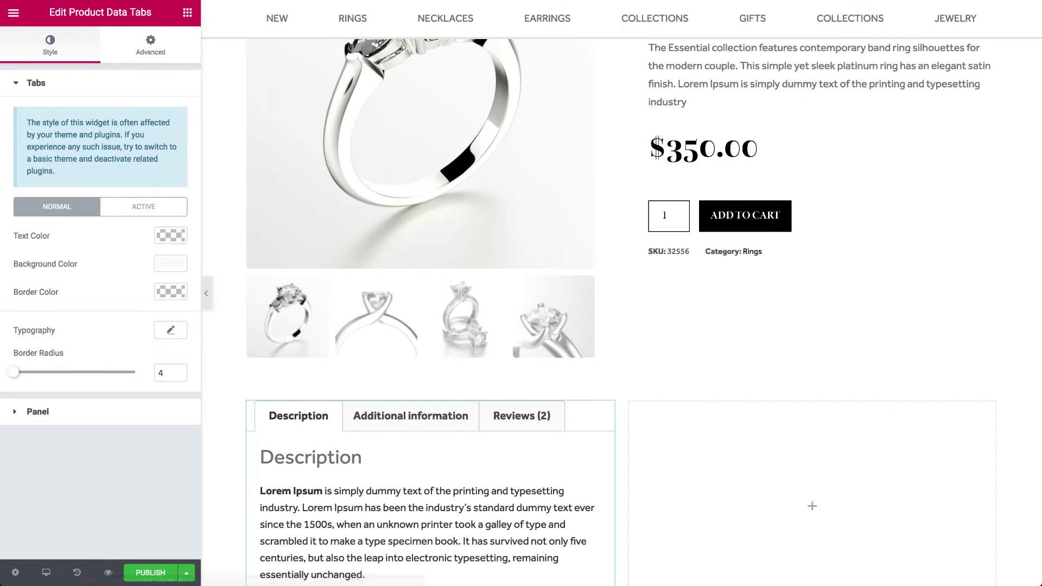
Place the Product Related widget in the empty right column
left_click(187, 12)
type("rela")
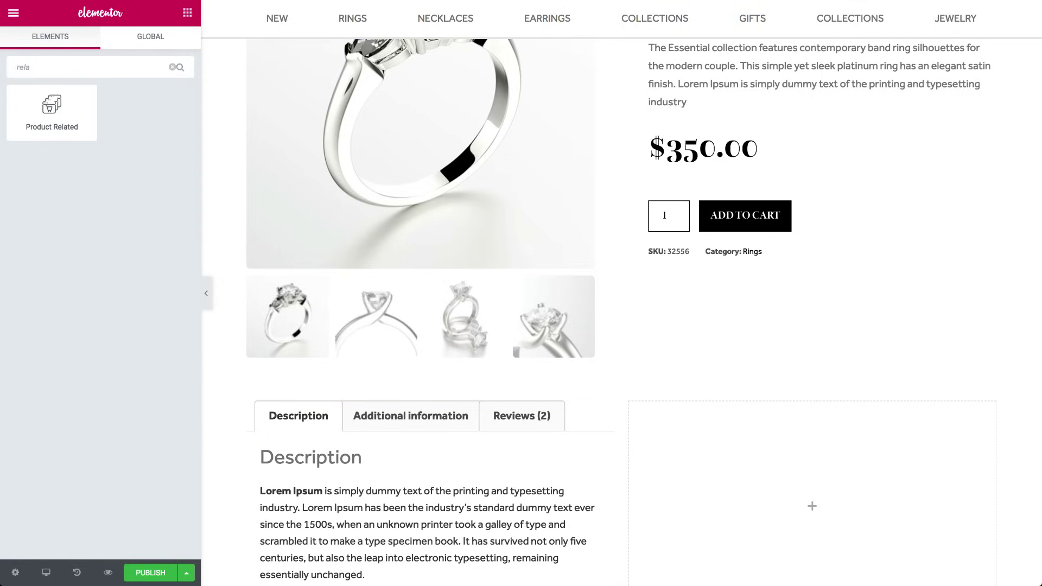
left_click_drag(76, 106, 813, 537)
Copy column styles and paste them onto the lower and description columns
scroll(813, 536, "up", 5)
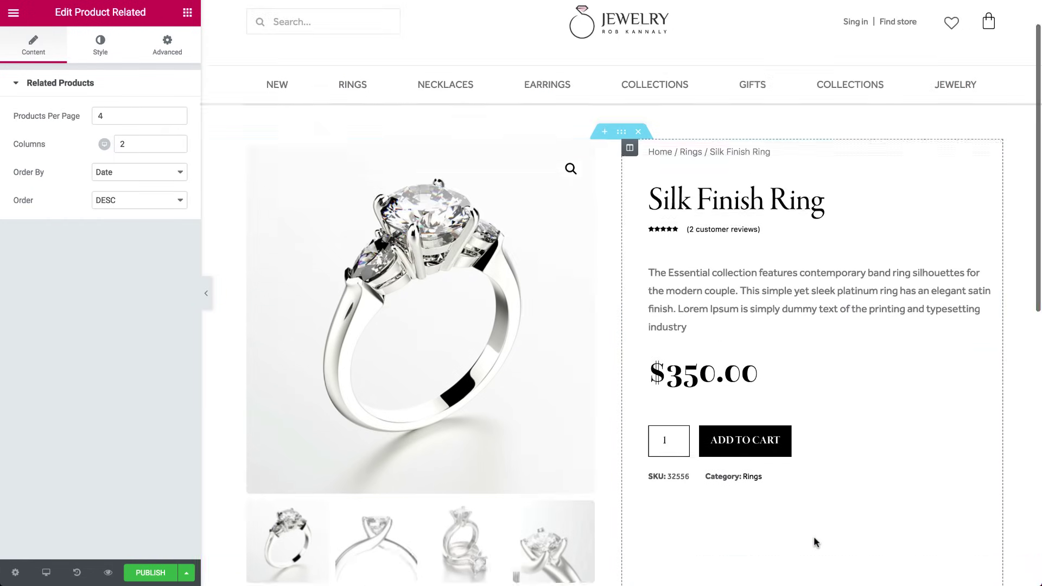
left_click(630, 196)
right_click(630, 196)
scroll(653, 284, "down", 7)
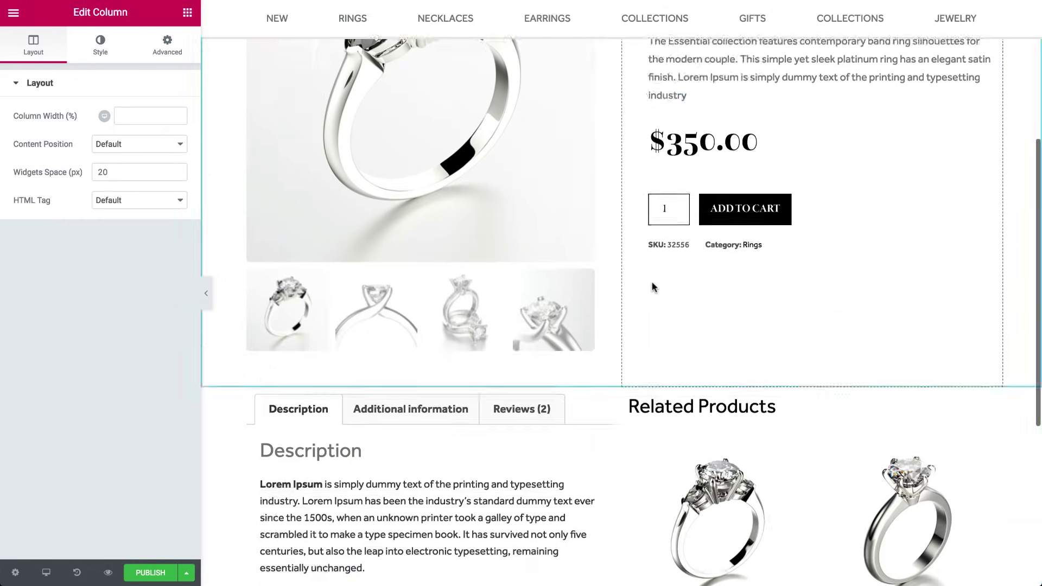
right_click(631, 282)
left_click(645, 396)
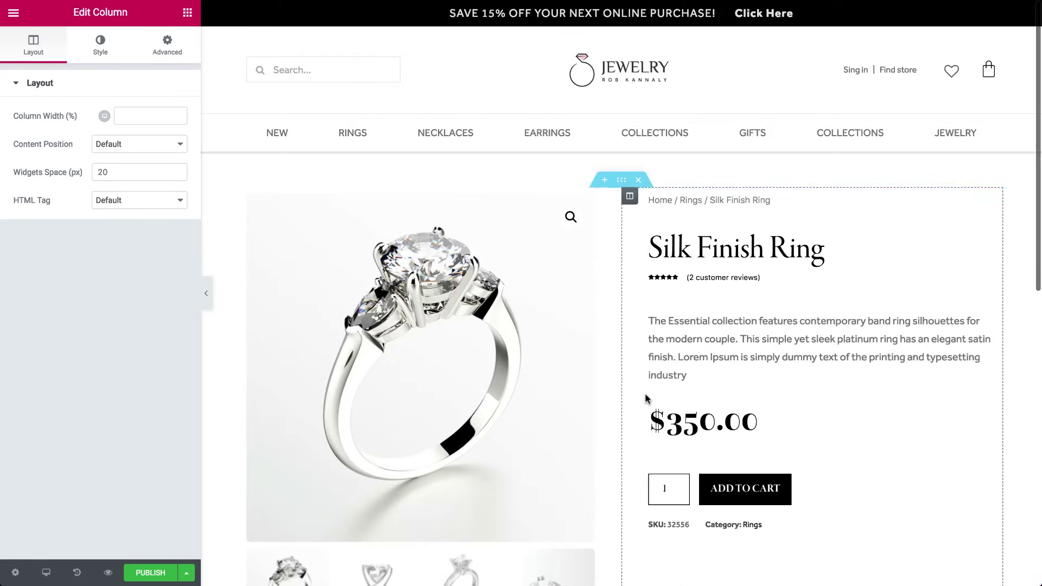
right_click(616, 203)
left_click(625, 281)
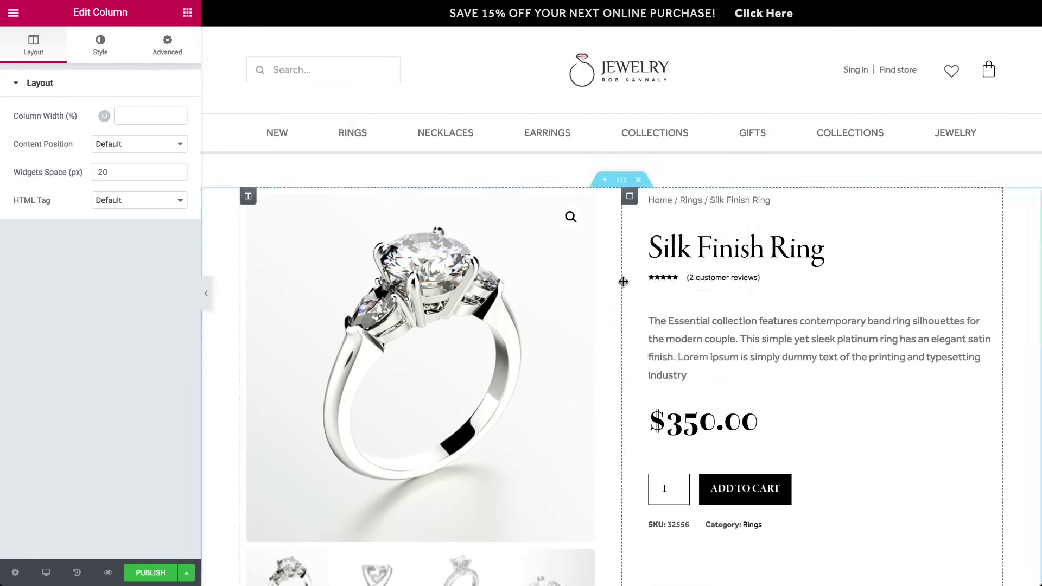
scroll(570, 233, "down", 8)
right_click(249, 191)
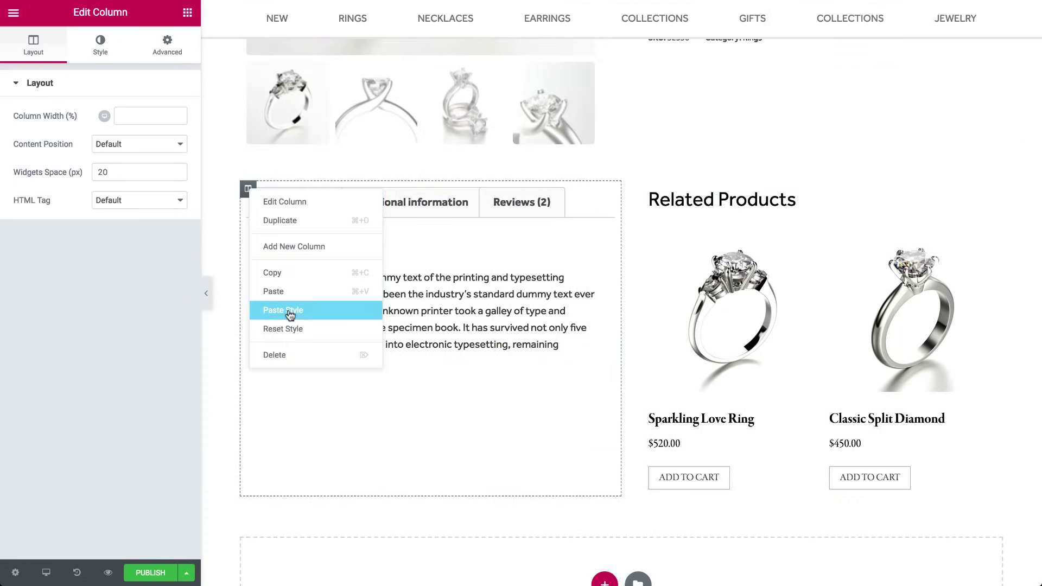
left_click(288, 306)
Add a one-column section with a #f2f2f2-to-white gradient background
left_click(605, 493)
left_click(437, 516)
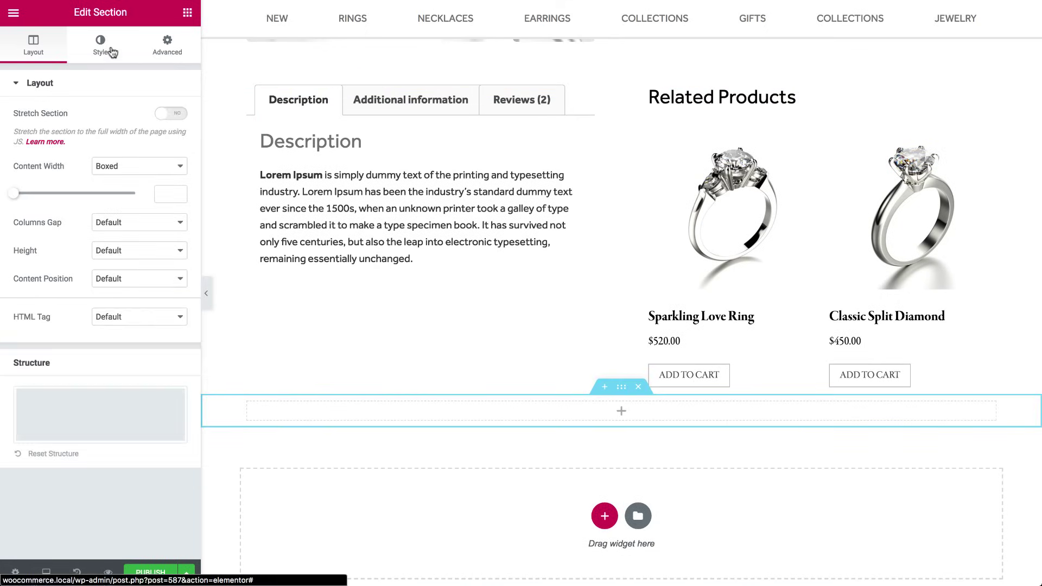
left_click(101, 43)
left_click(139, 145)
left_click(162, 175)
left_click_drag(57, 324, 8, 201)
left_click(154, 174)
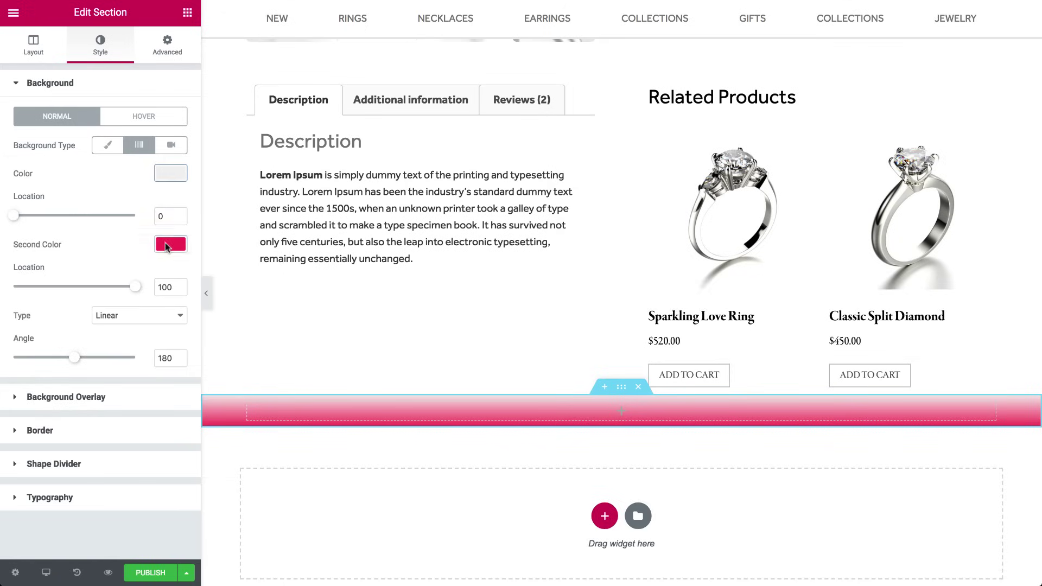
left_click(169, 244)
left_click(139, 405)
left_click(176, 247)
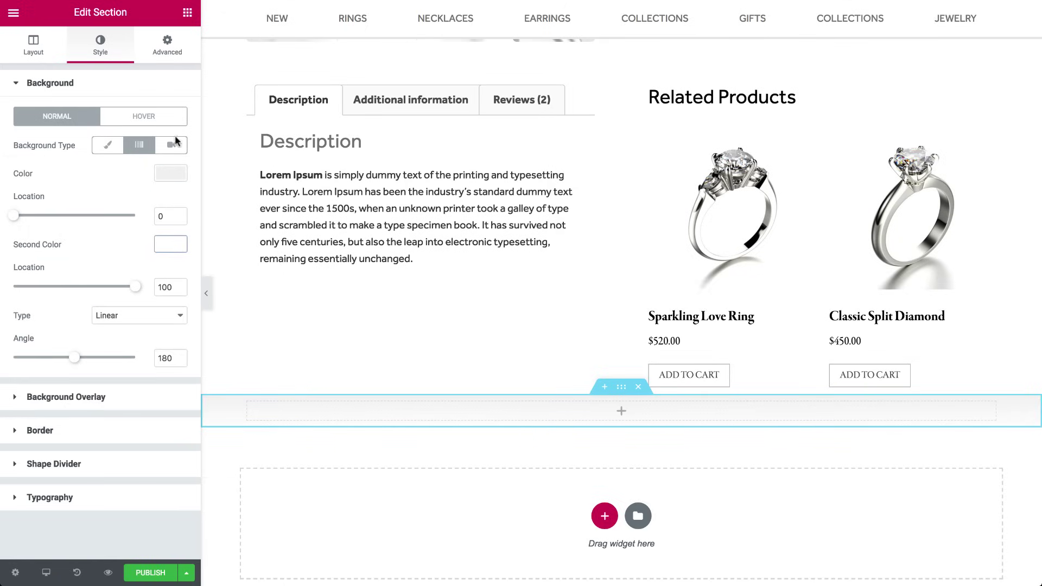
Set the new section's top margin to 80 px, leaving other margins unlinked
left_click(167, 43)
left_click(170, 134)
left_click(27, 131)
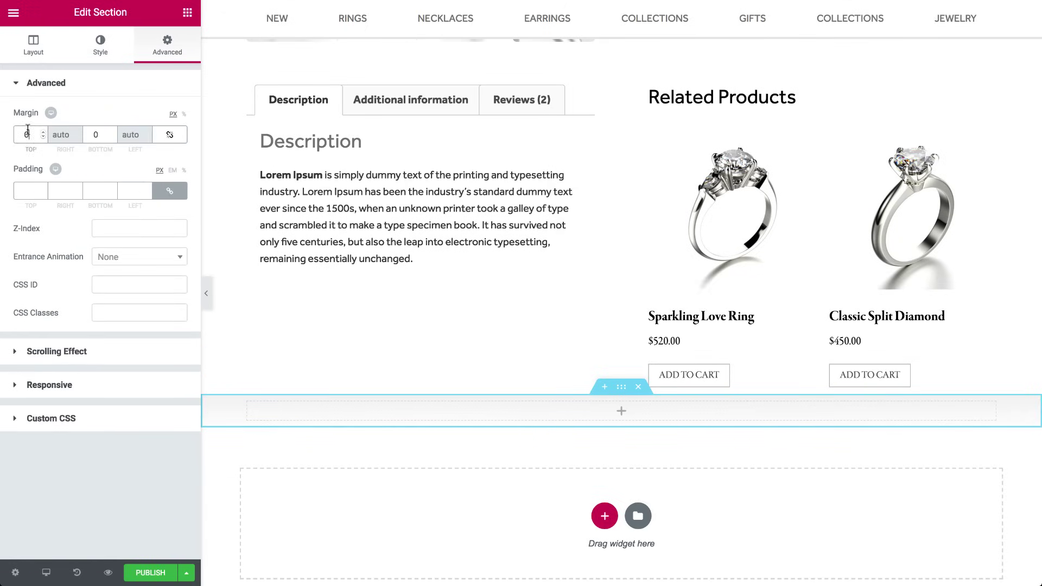
type("80")
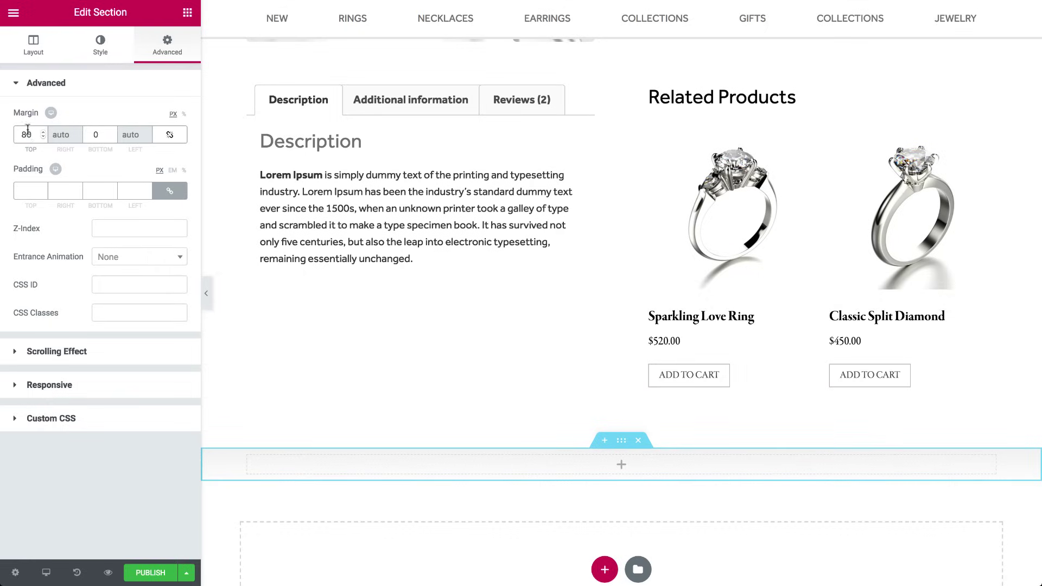
left_click(187, 12)
type("up")
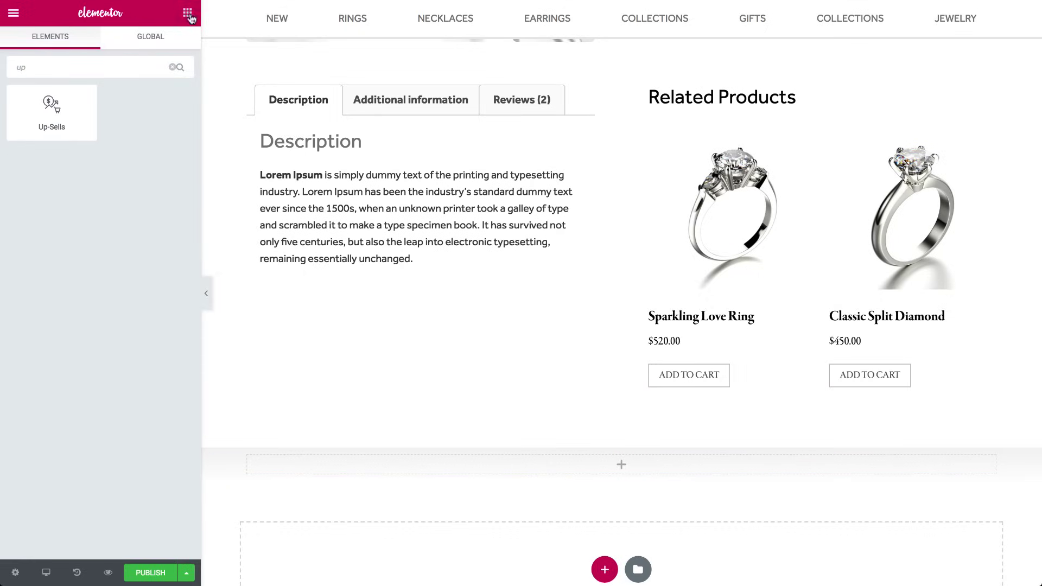
Add the 'You May Also Like…' Up-Sells row to the gradient section and give it 50 px top padding
left_click_drag(50, 129, 401, 478)
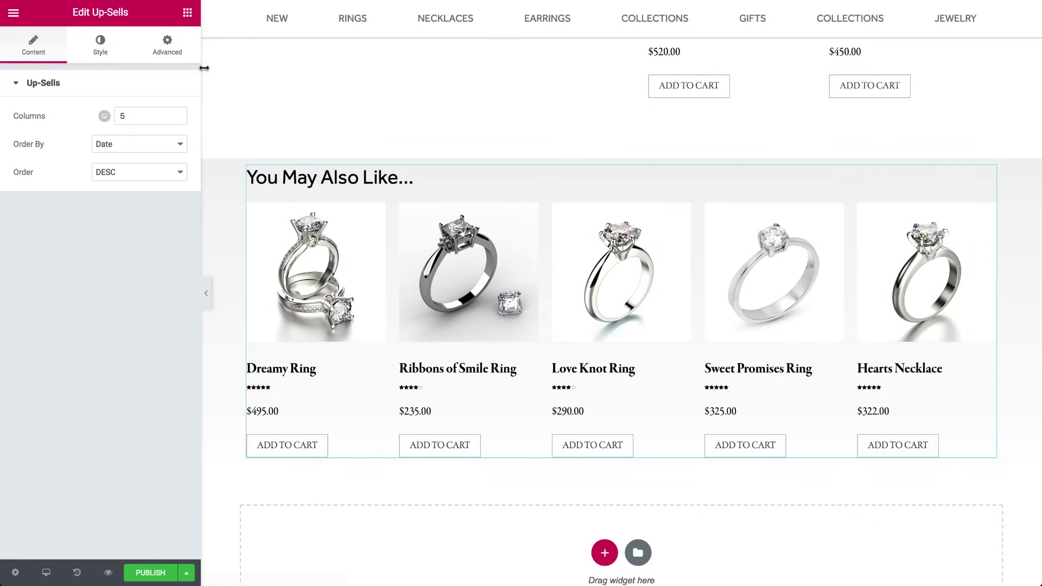
left_click(188, 11)
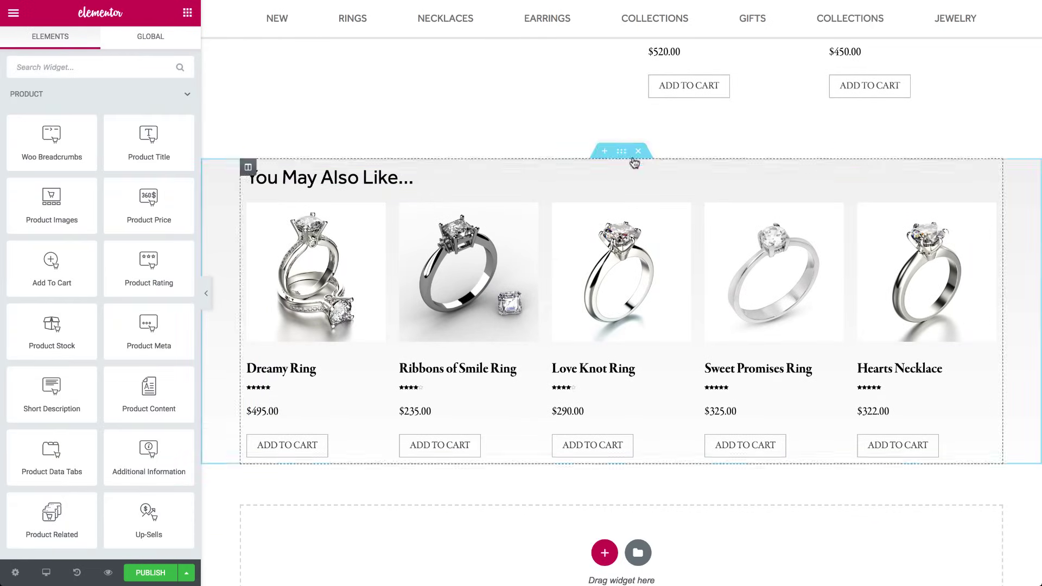
left_click(622, 152)
left_click(168, 48)
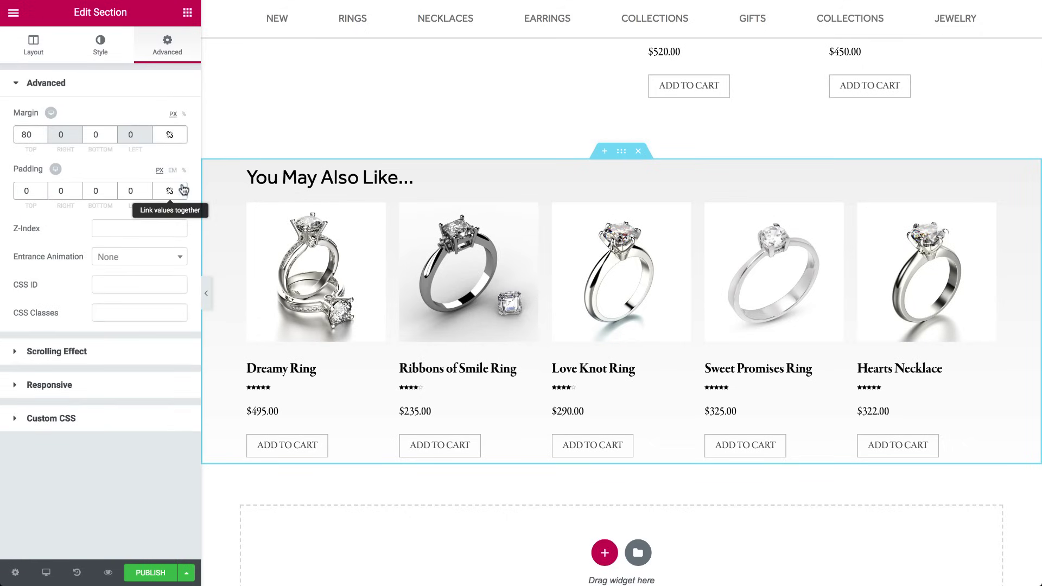
left_click(25, 190)
type("50")
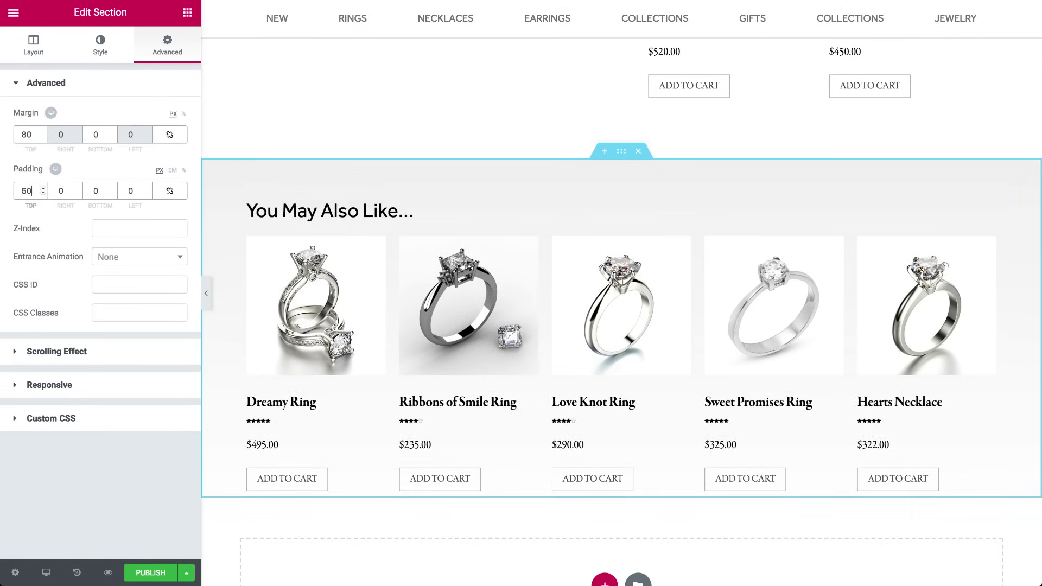
left_click(187, 12)
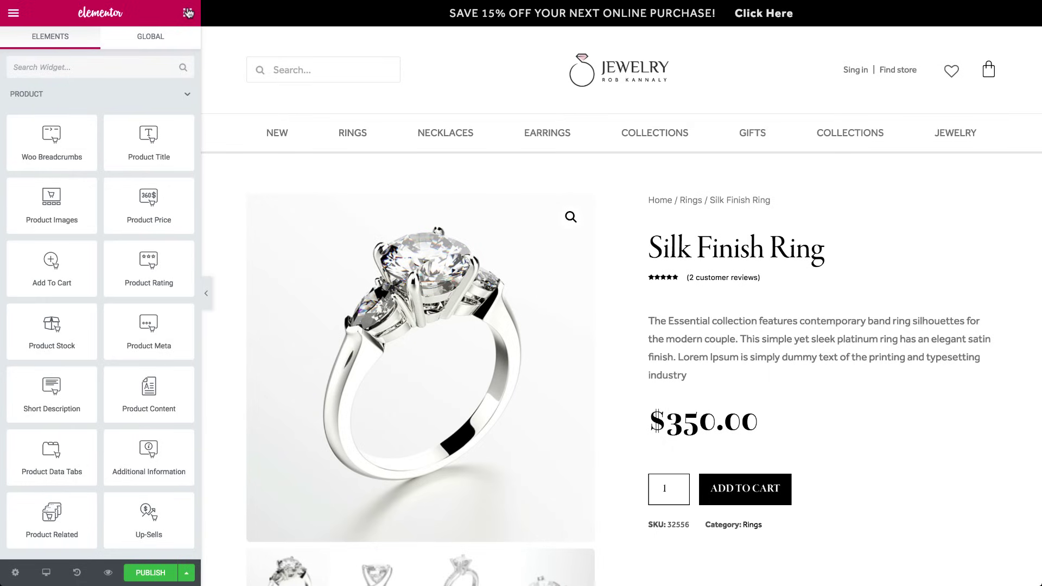
Switch the template's preview product from Silk Finish Ring to Dreamy Ring
mouse_move(111, 573)
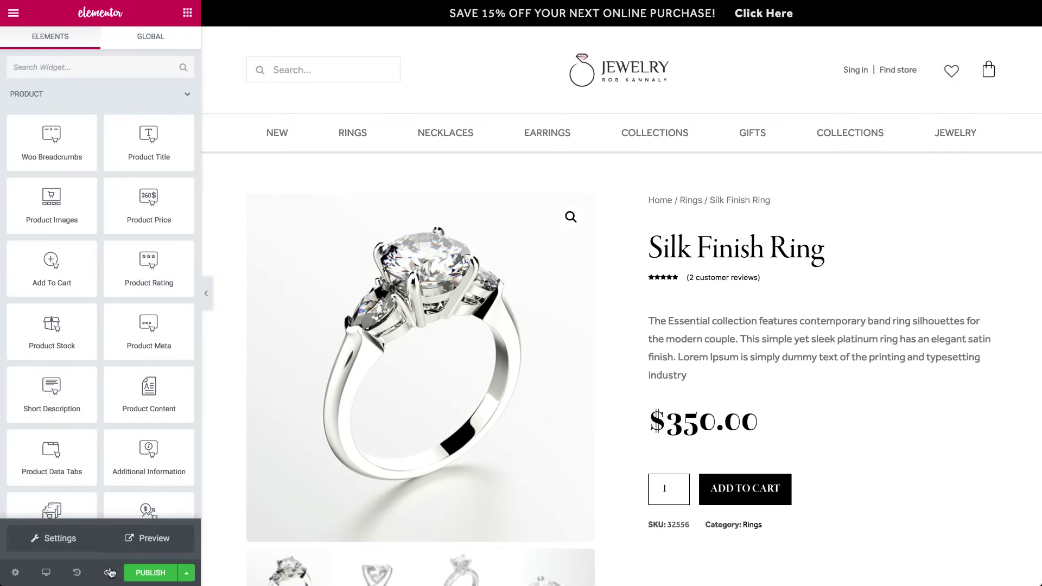
left_click(83, 544)
left_click(82, 158)
type("ring")
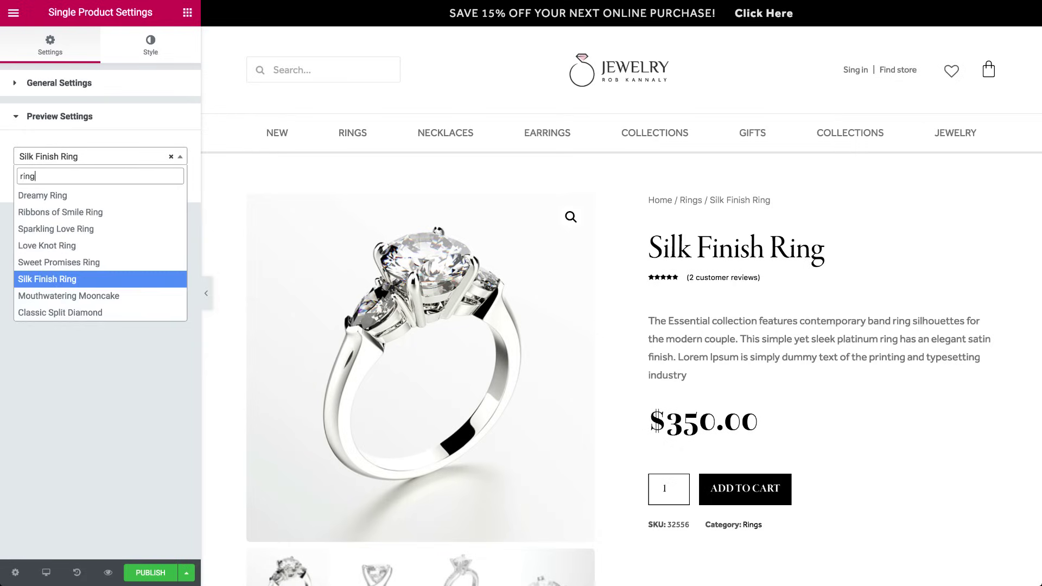
left_click(88, 196)
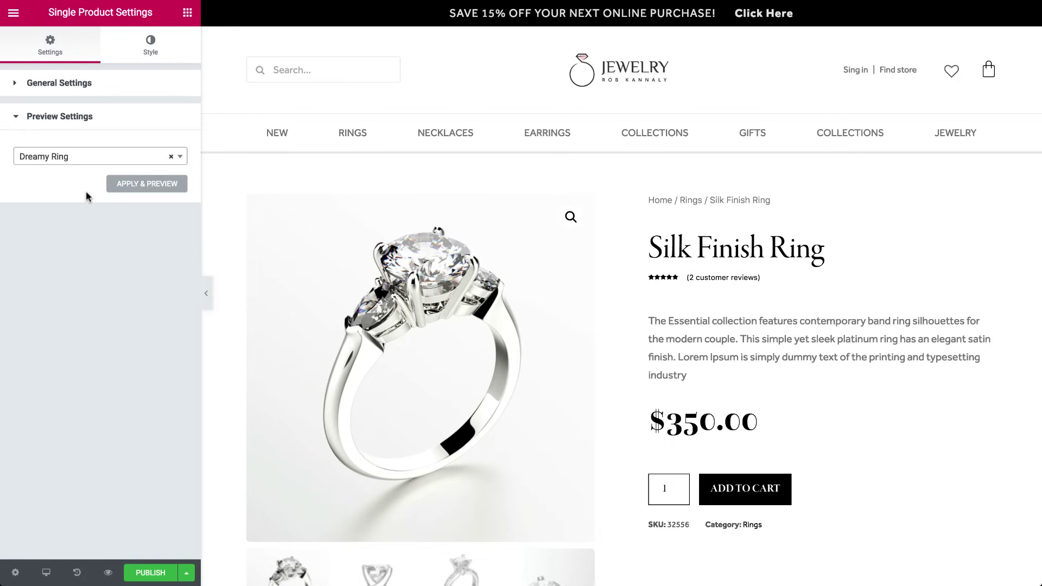
left_click(135, 185)
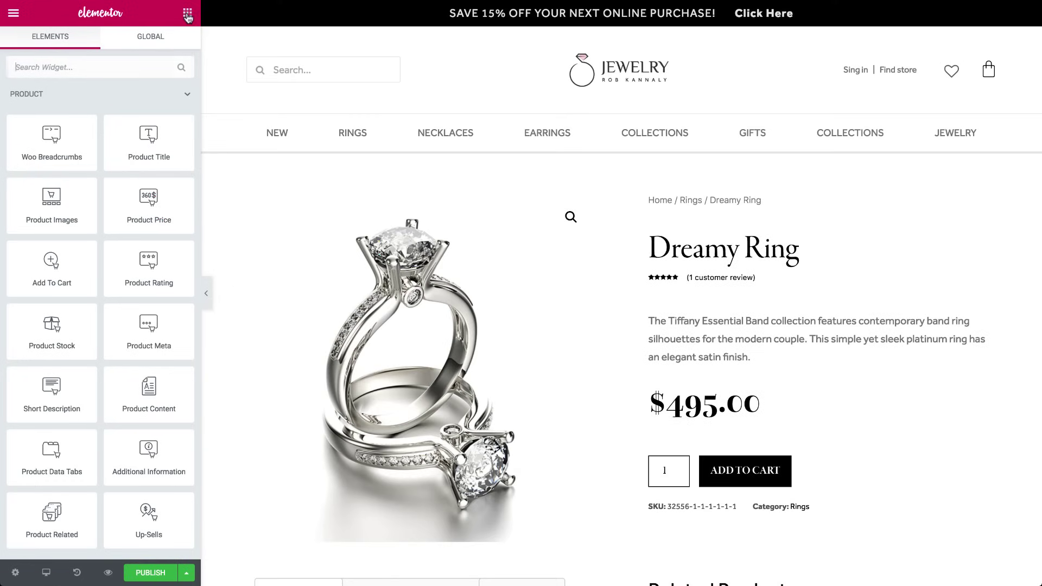
Publish the single product template with an Include > In Category > Rings condition
left_click(152, 573)
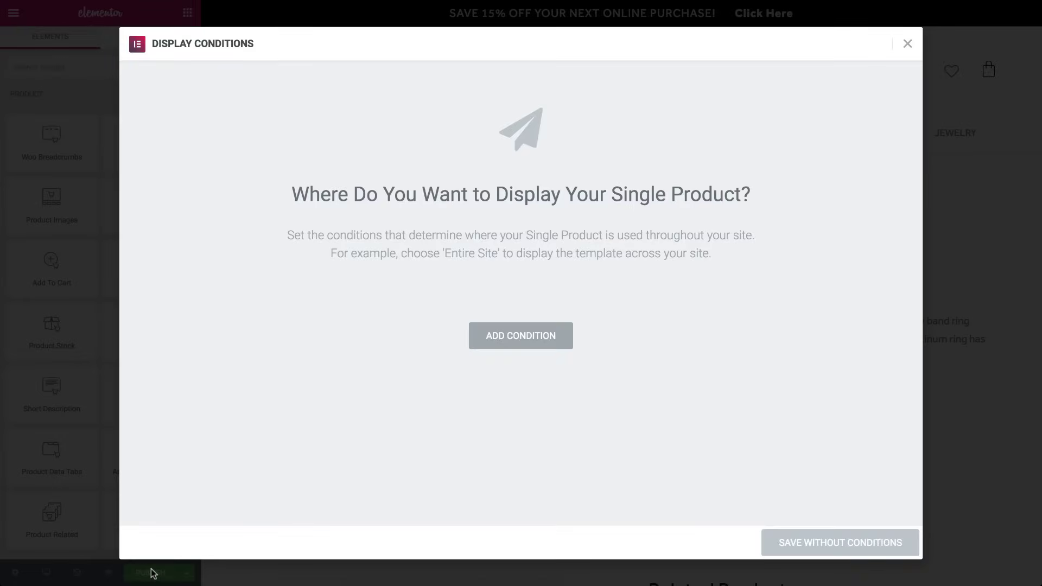
left_click(511, 337)
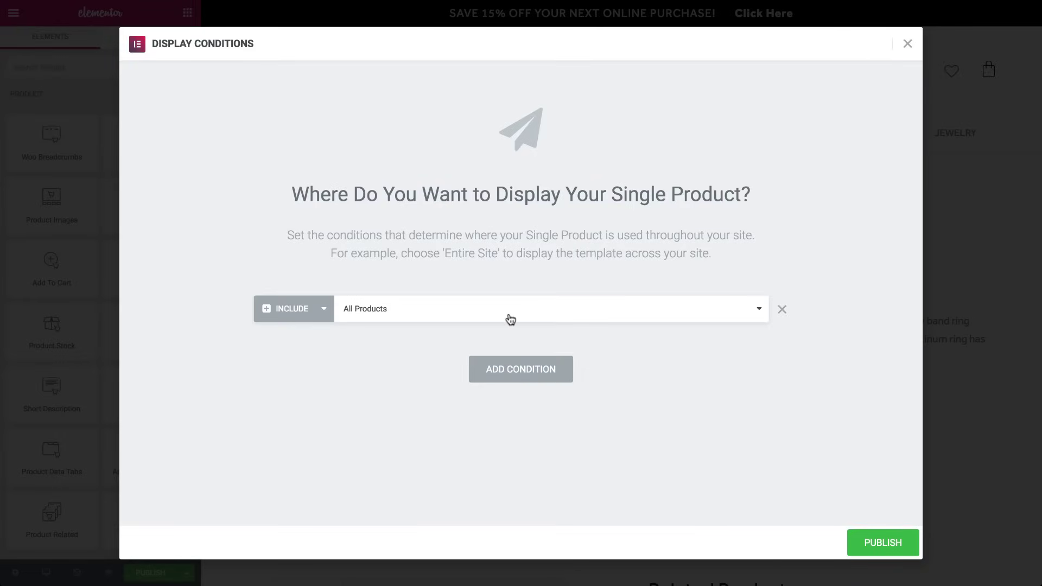
left_click(511, 319)
left_click(509, 318)
left_click(589, 314)
type("ring")
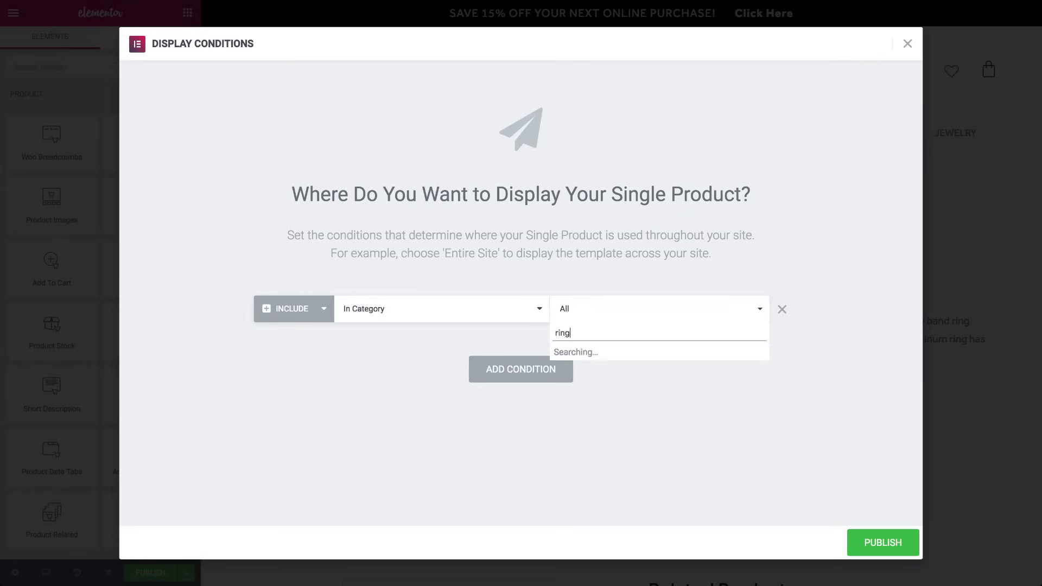
left_click(596, 354)
left_click(878, 539)
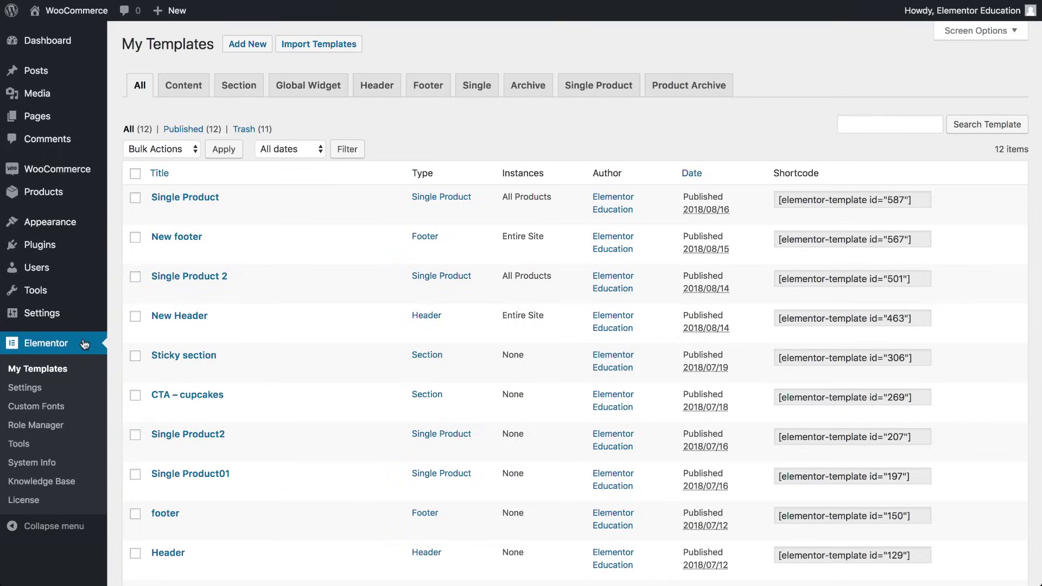
Create a Product Archive template named 'product archive category: Rings'
left_click(697, 87)
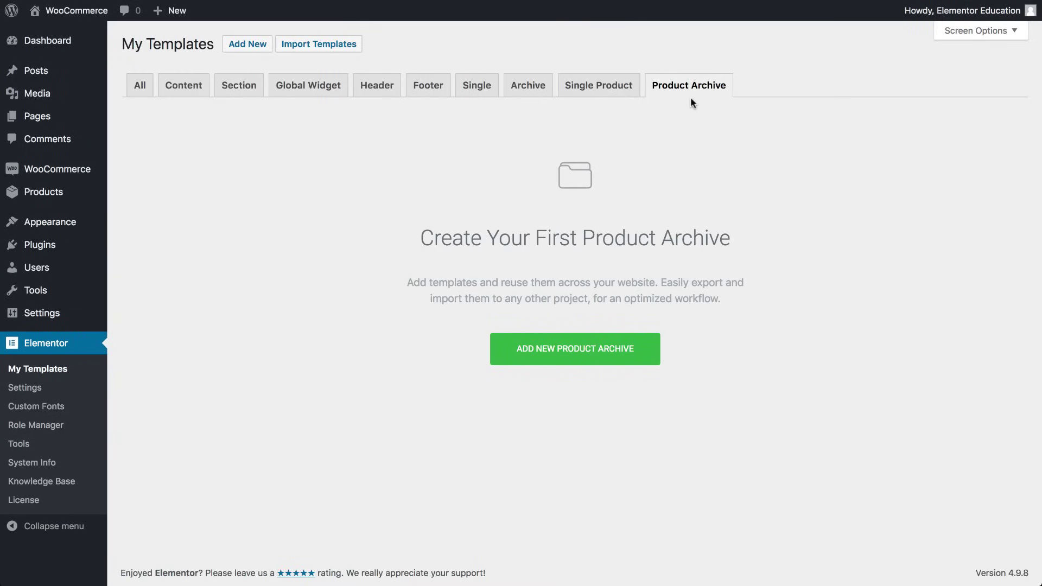
left_click(549, 356)
left_click(548, 350)
type("product archive category: Rings")
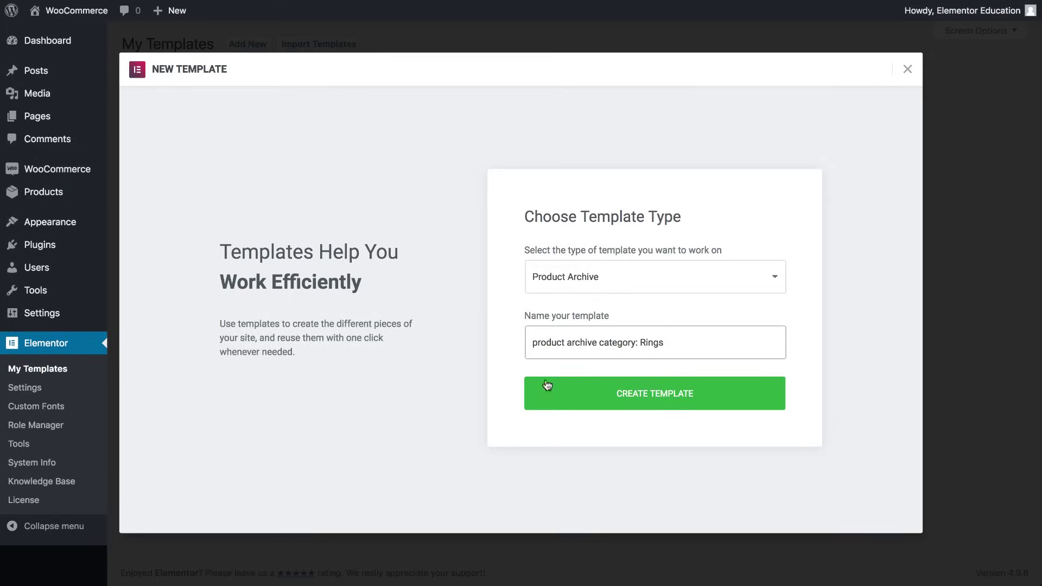
left_click(548, 396)
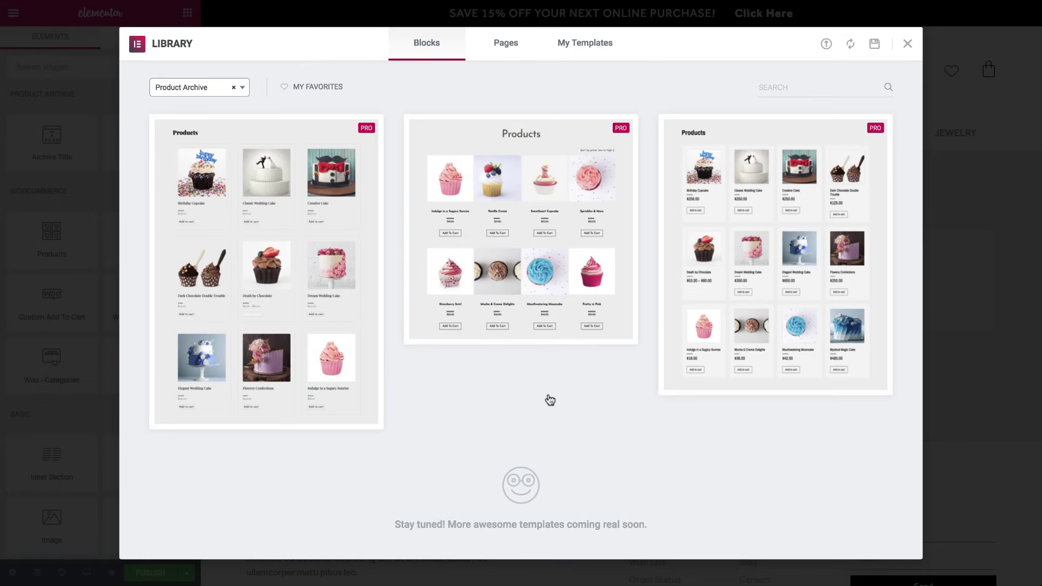
Add a centred Archives: Products title with an Archive Products grid beneath it
left_click(906, 44)
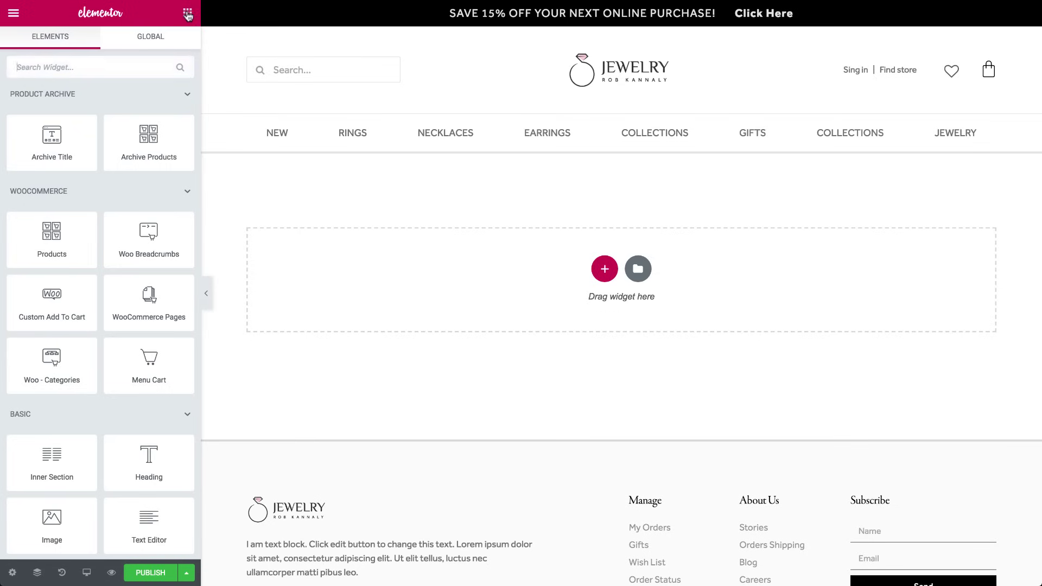
left_click_drag(77, 140, 348, 279)
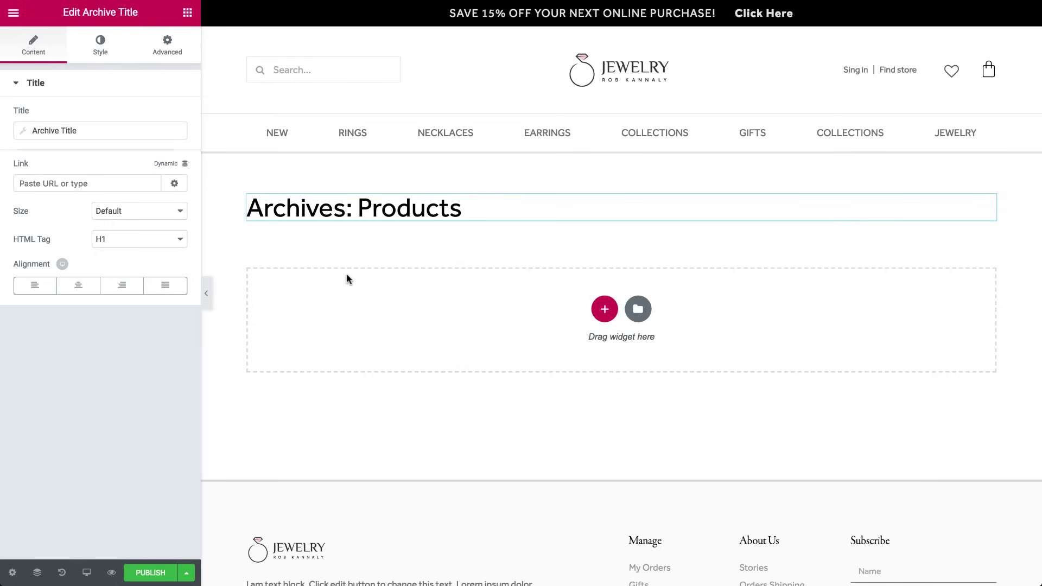
left_click(76, 286)
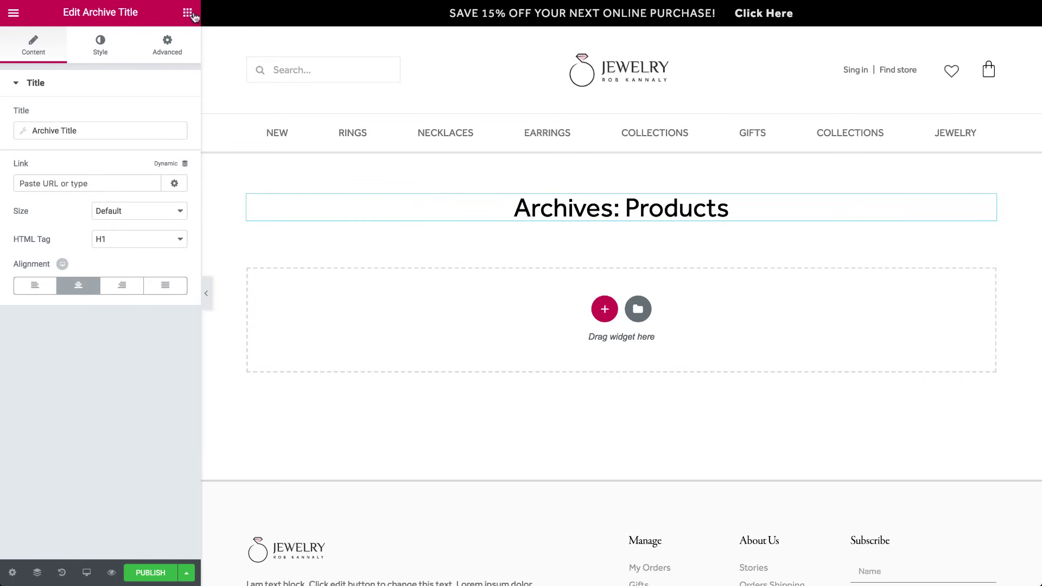
left_click(187, 15)
left_click_drag(129, 146, 335, 213)
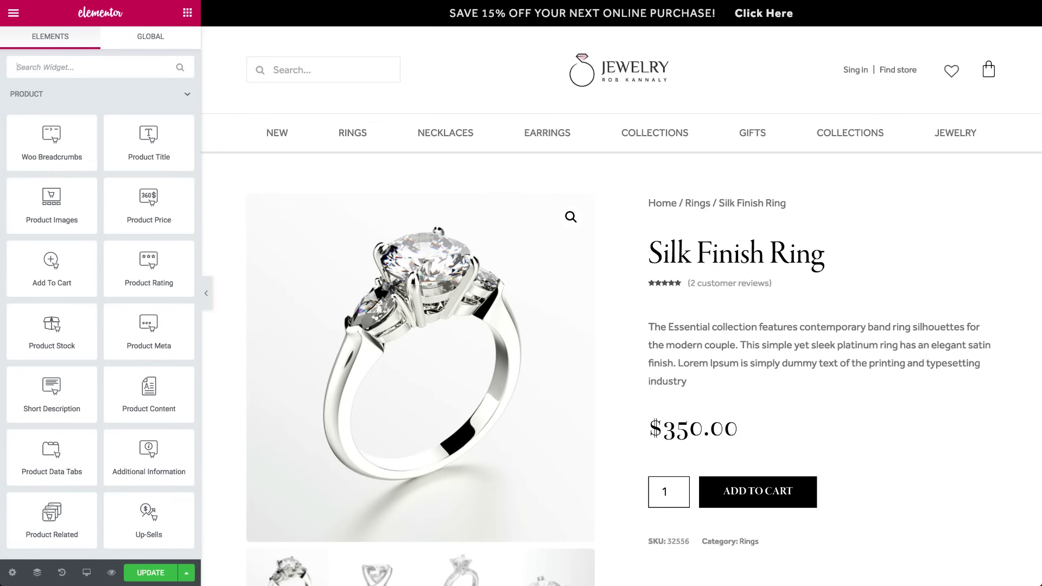
Paste the You May Also Like grid's style onto the Archive Products grid
scroll(938, 216, "down", 15)
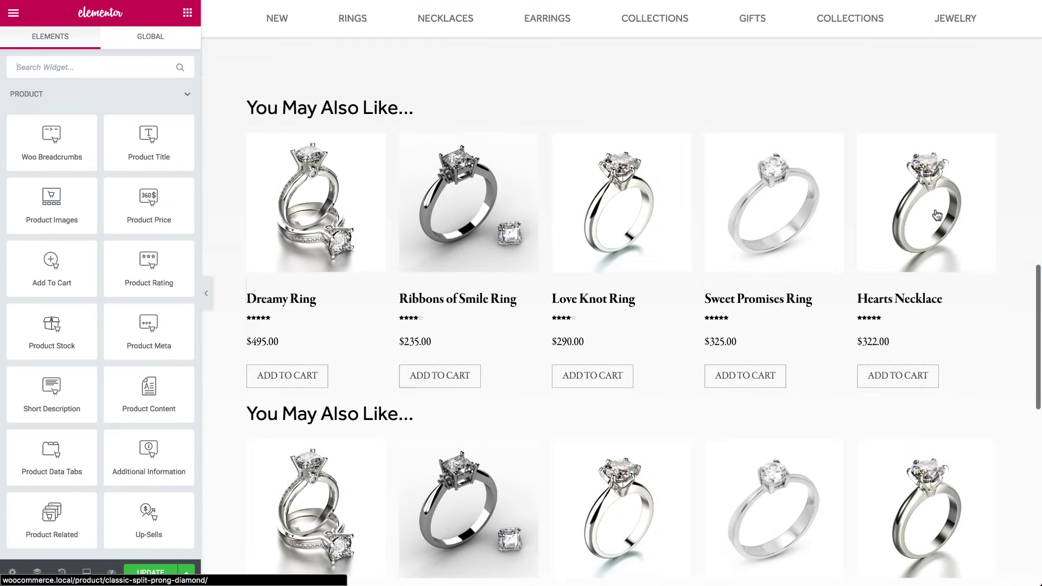
right_click(937, 216)
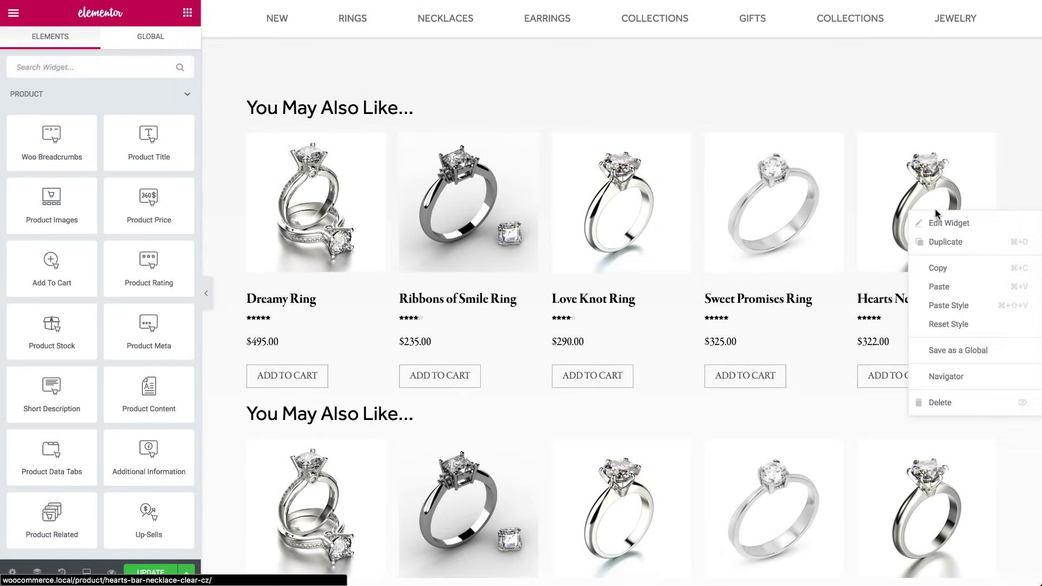
left_click(935, 272)
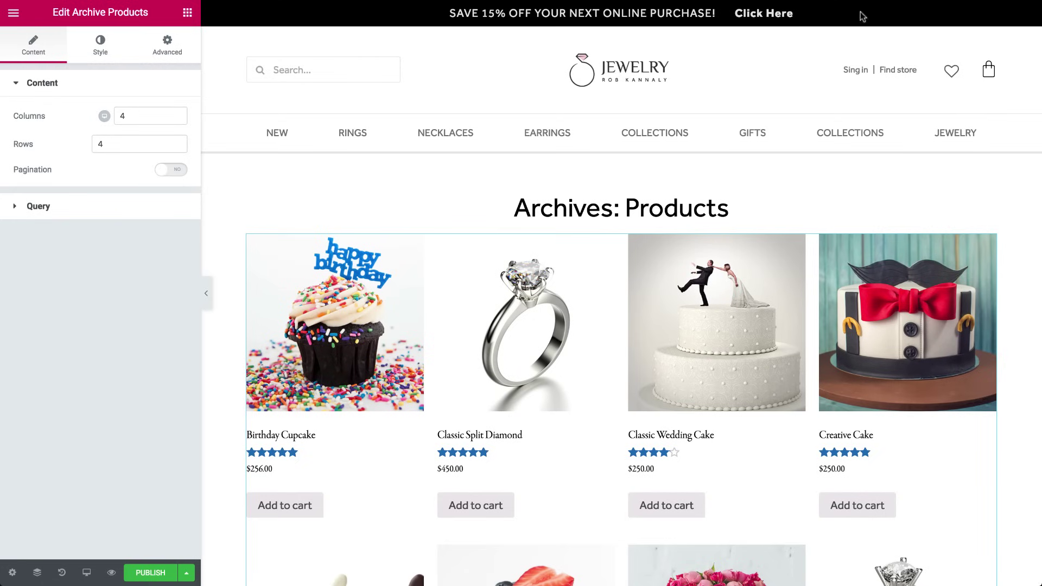
right_click(776, 266)
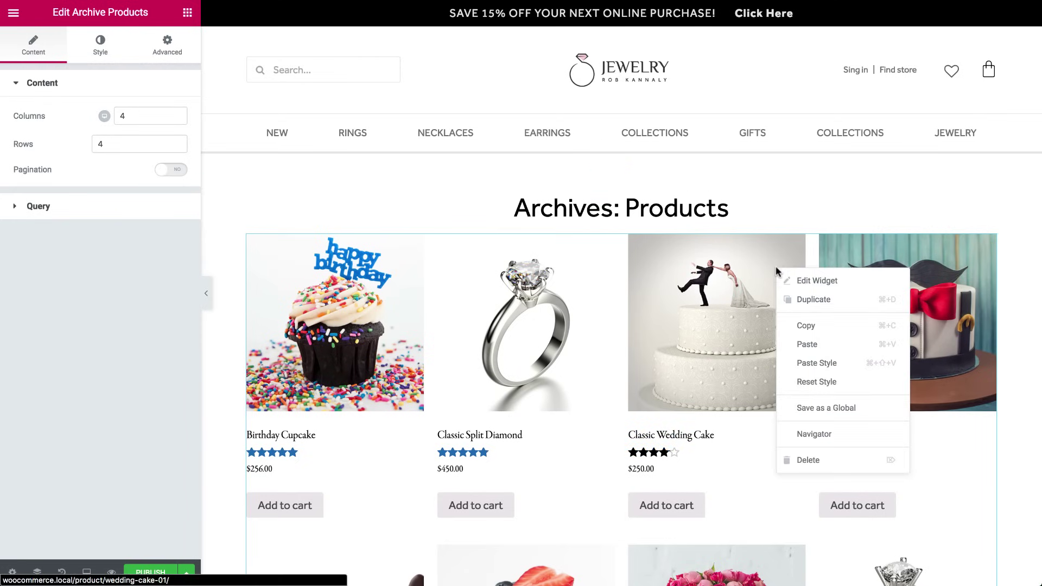
left_click(809, 367)
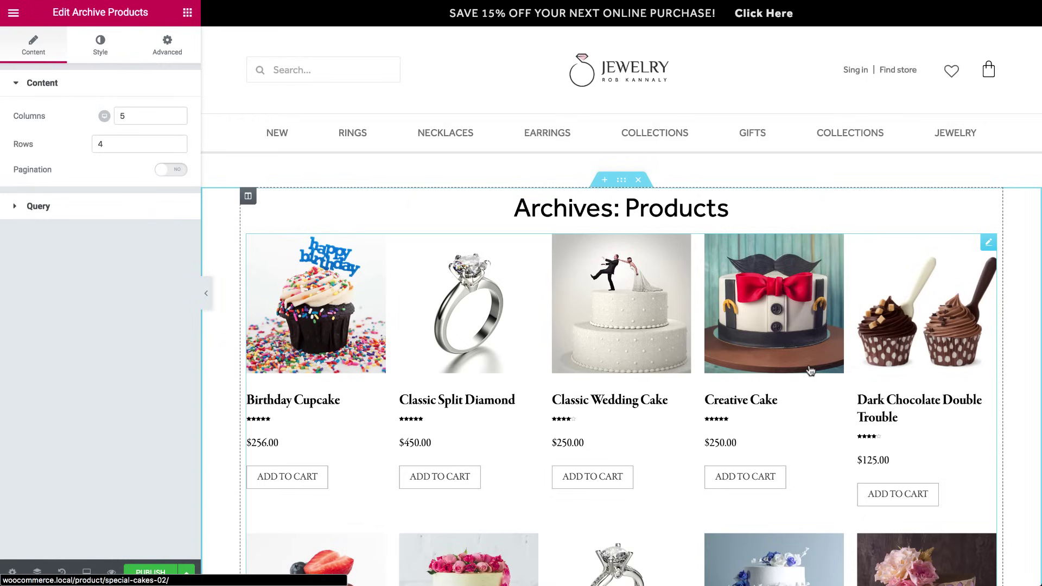
left_click(121, 113)
Set the grid to 4 columns showing Latest Products from the Rings category
type("4")
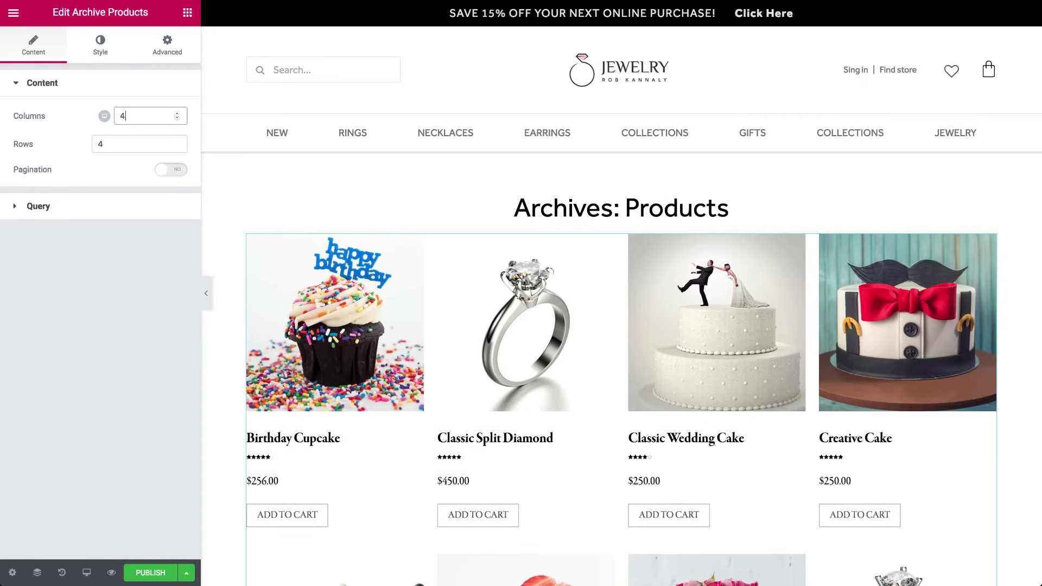
left_click(121, 215)
left_click(122, 146)
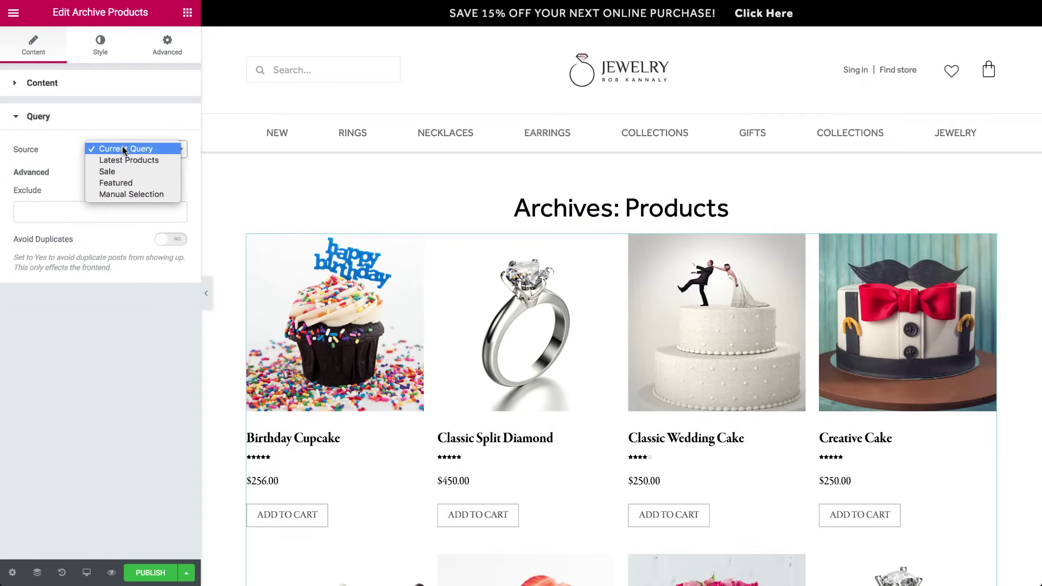
left_click(124, 160)
left_click(86, 194)
type("rings")
left_click(84, 212)
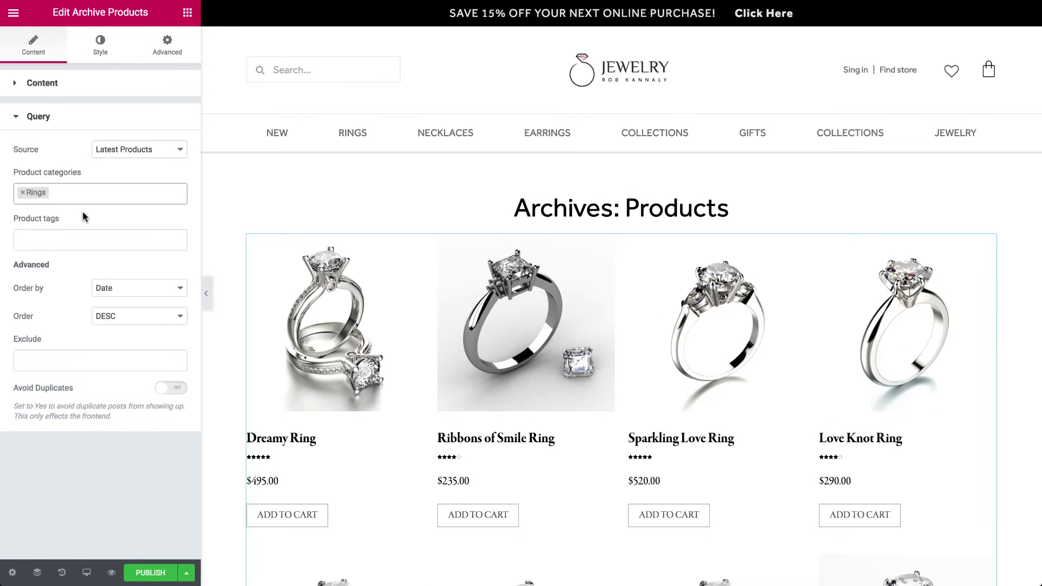
Try the pagination, sorting and result count toggles, then leave them all off
left_click(76, 113)
left_click(76, 87)
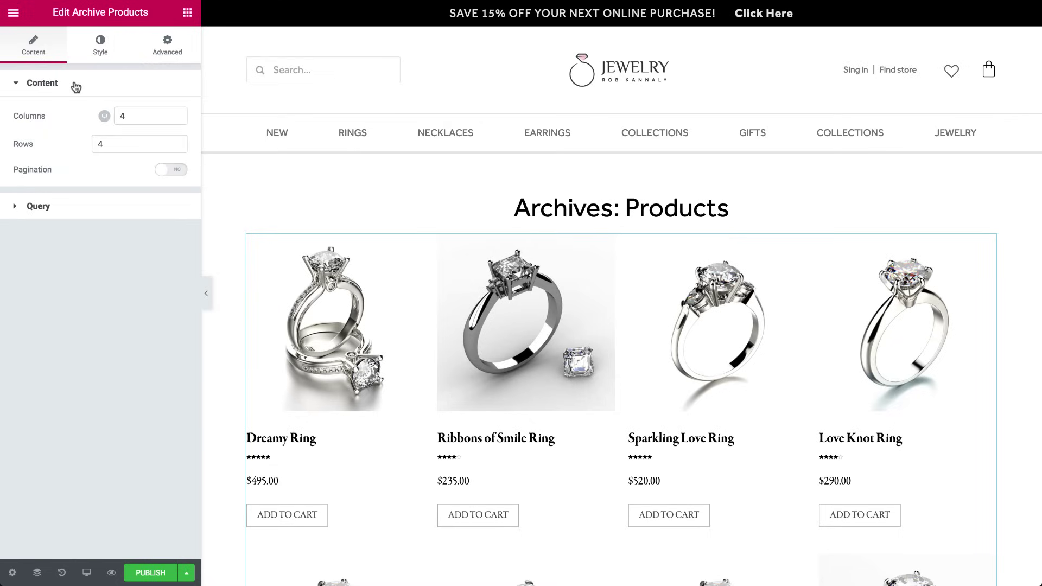
left_click(169, 171)
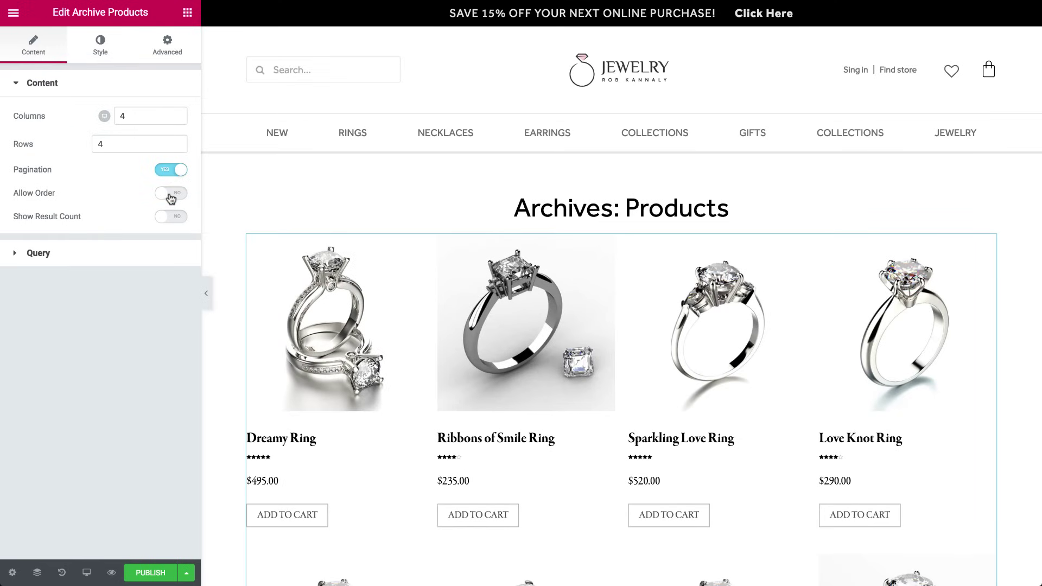
left_click(170, 196)
left_click(171, 216)
left_click(170, 216)
left_click(171, 193)
left_click(169, 172)
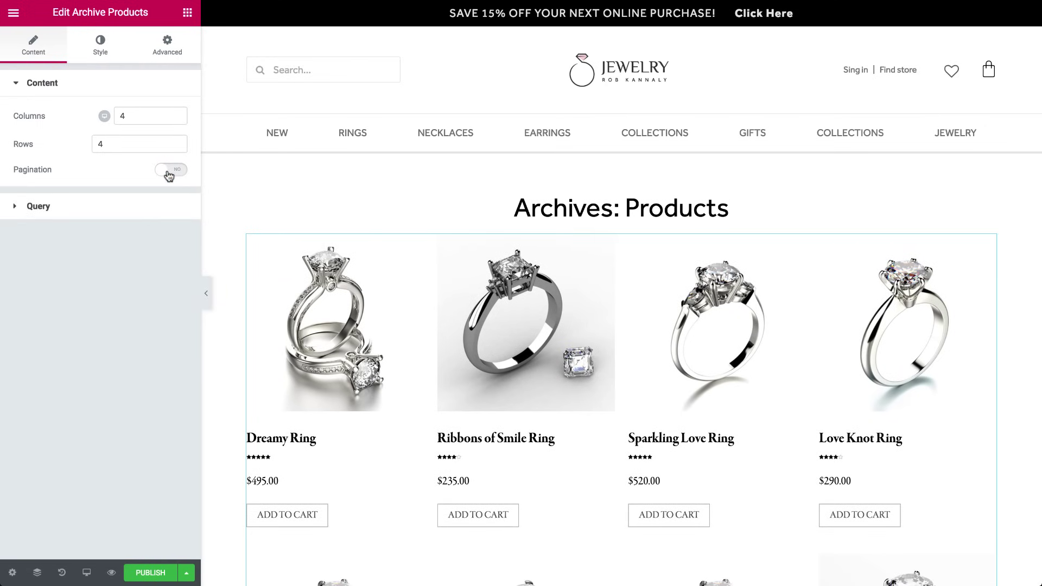
left_click(106, 54)
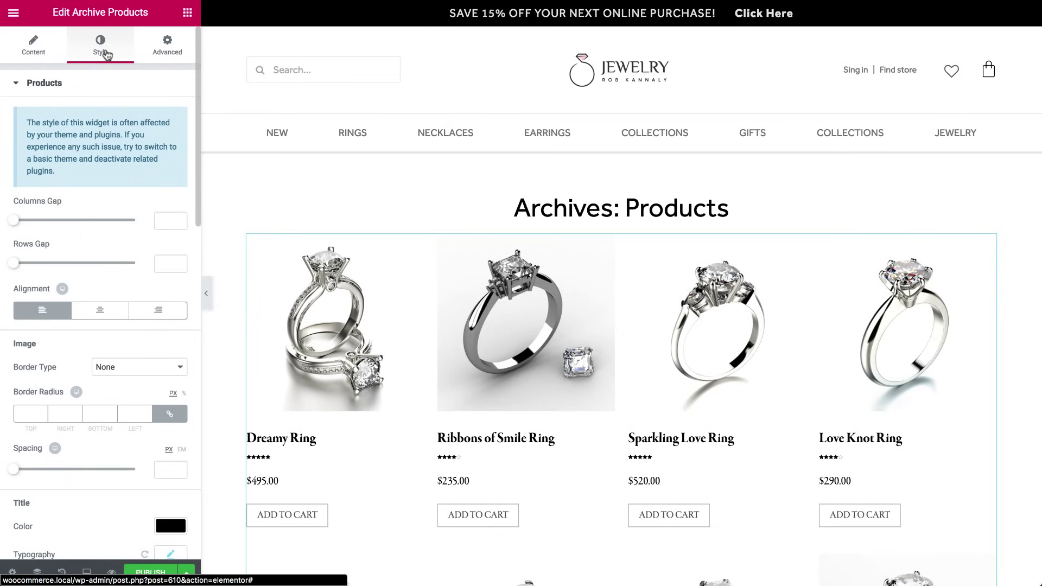
Set a 19 column gap and 31 row gap, centre the product details, and publish
left_click_drag(16, 221, 39, 228)
left_click_drag(13, 263, 53, 267)
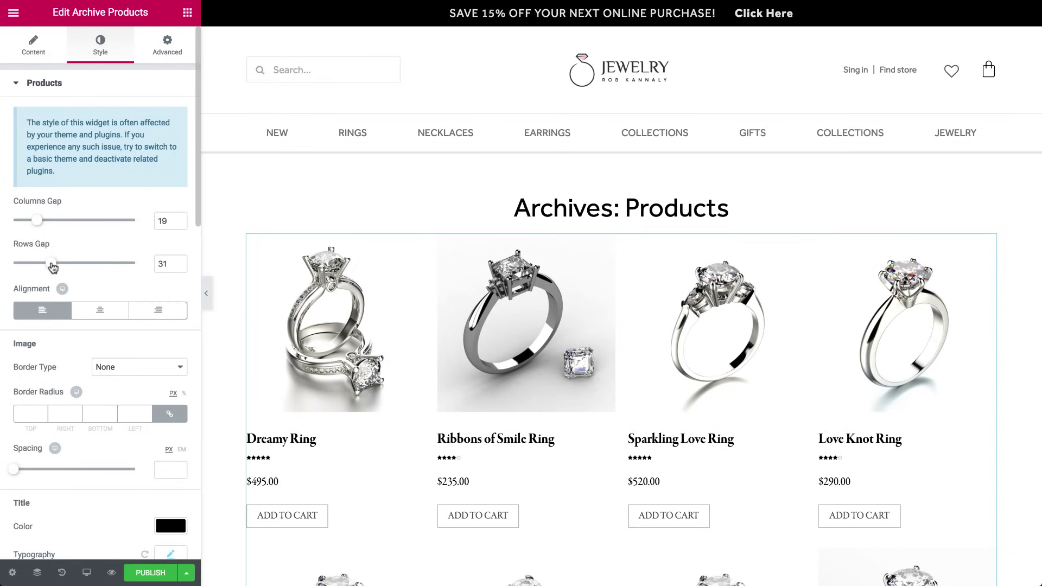
left_click(104, 316)
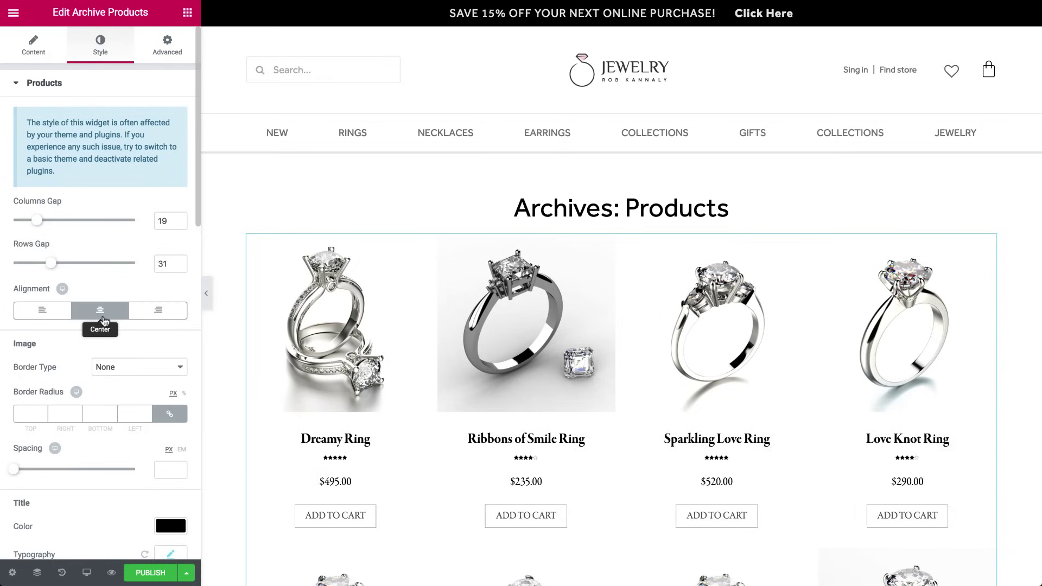
left_click(170, 573)
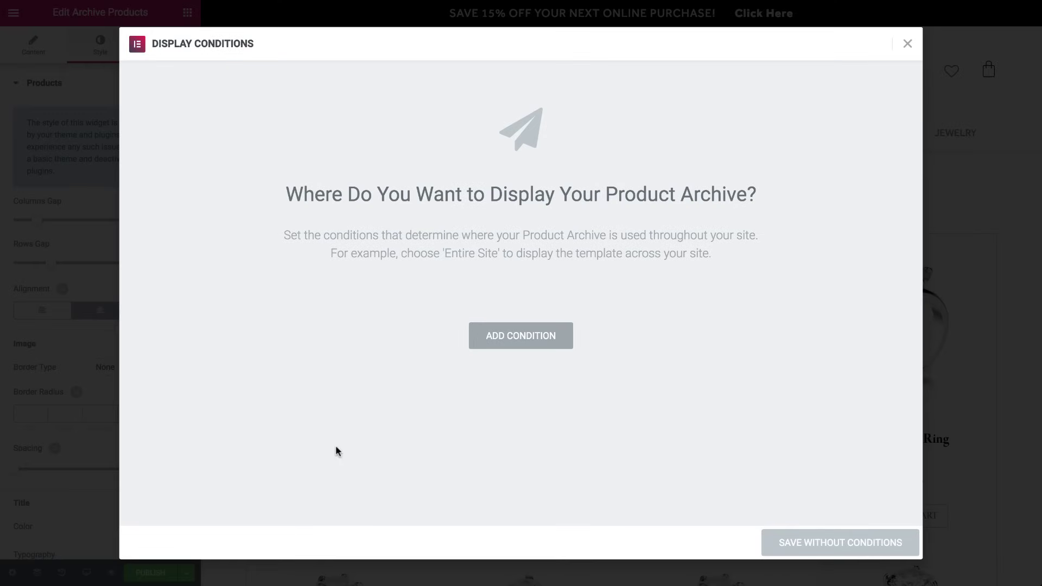
Publish the archive template with a Product categories condition limited to Rings
left_click(497, 337)
left_click(496, 308)
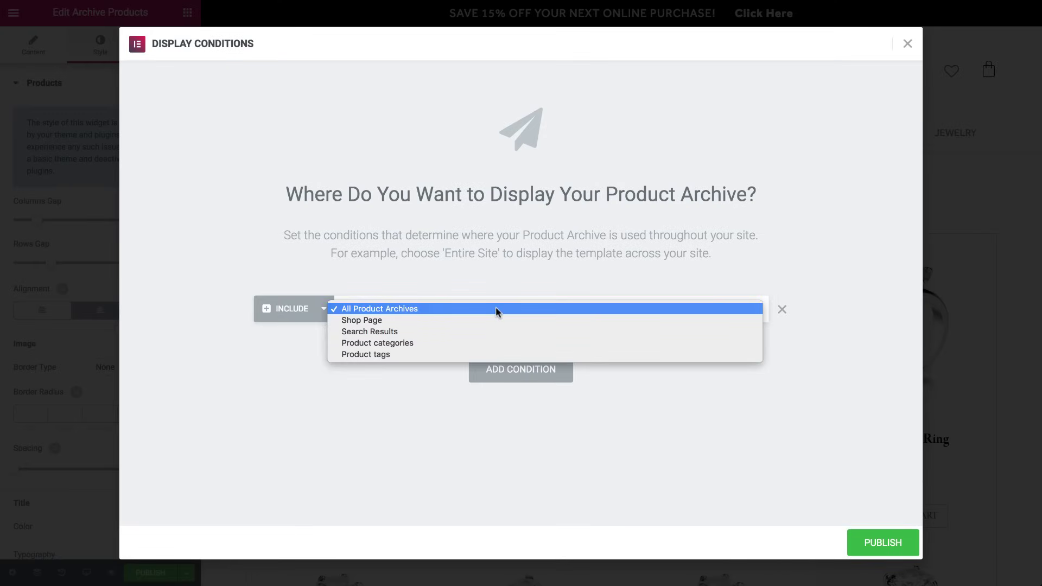
left_click(496, 342)
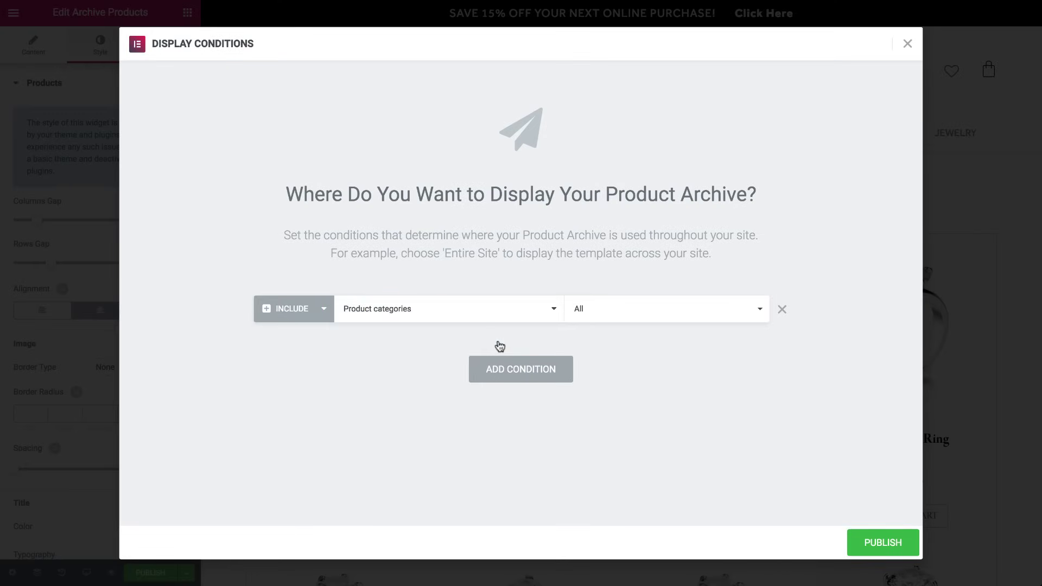
left_click(599, 311)
type("ring")
left_click(607, 353)
left_click(900, 543)
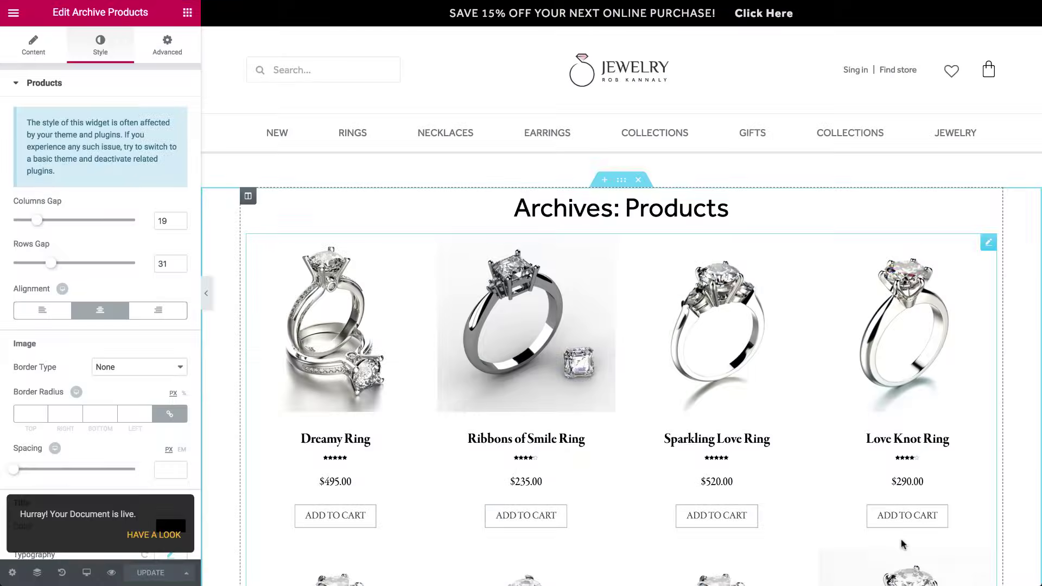
View the published Rings archive on the live site and scroll through its centred grid
left_click(154, 534)
scroll(521, 293, "down", 2)
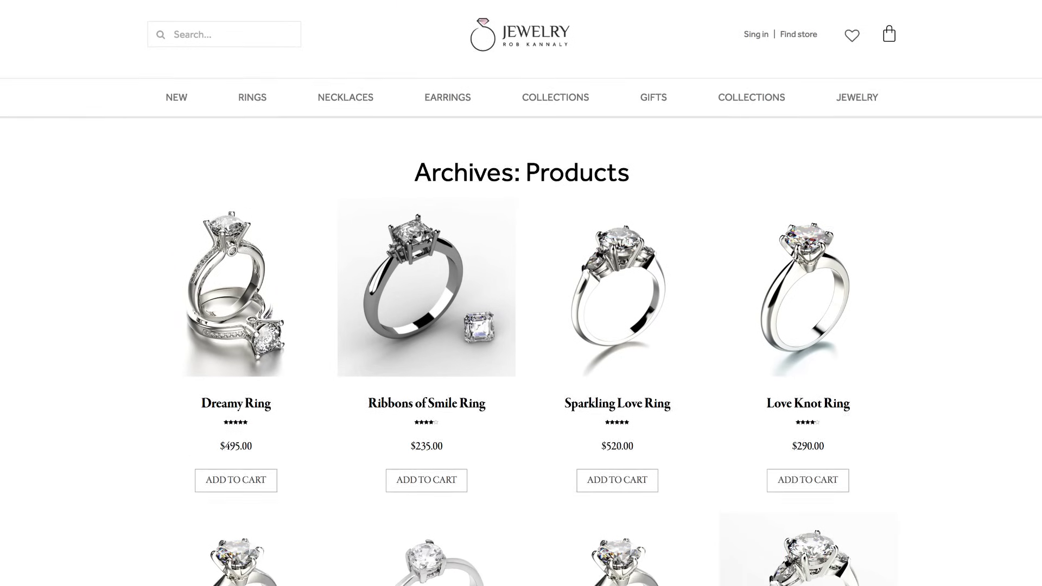
scroll(521, 293, "down", 2)
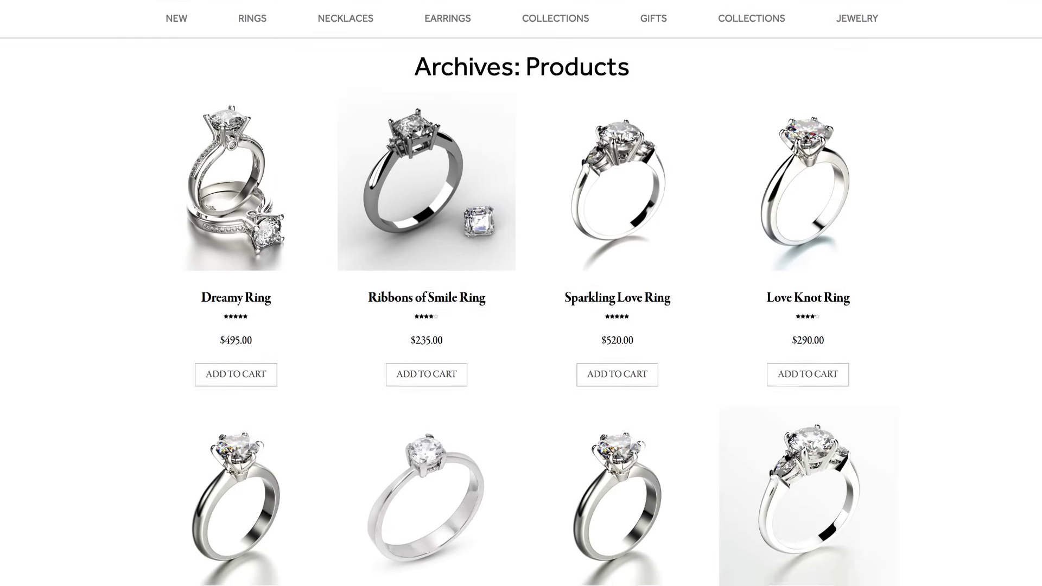
scroll(521, 293, "down", 2)
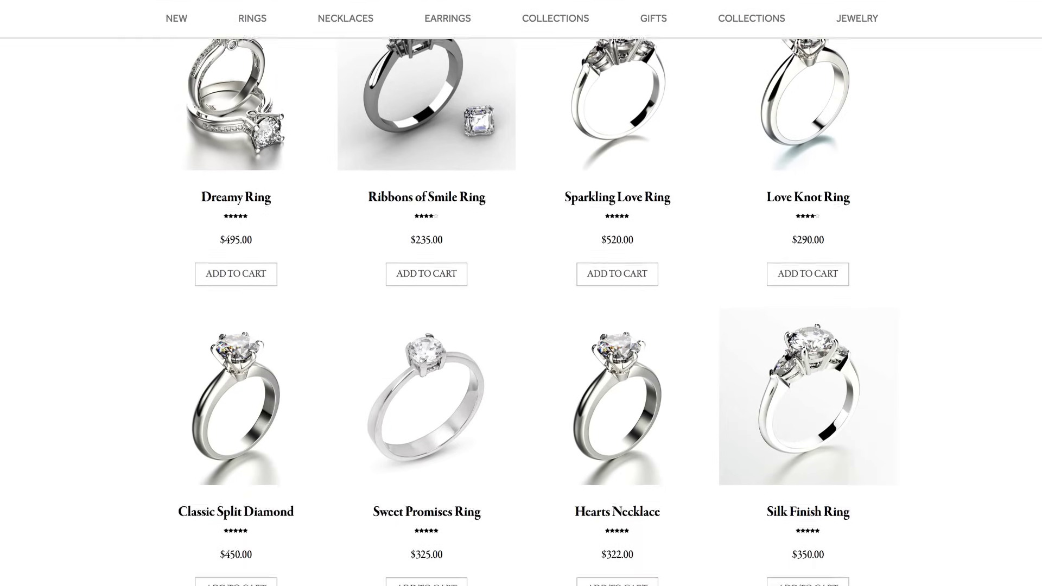
scroll(994, 75, "down", 2)
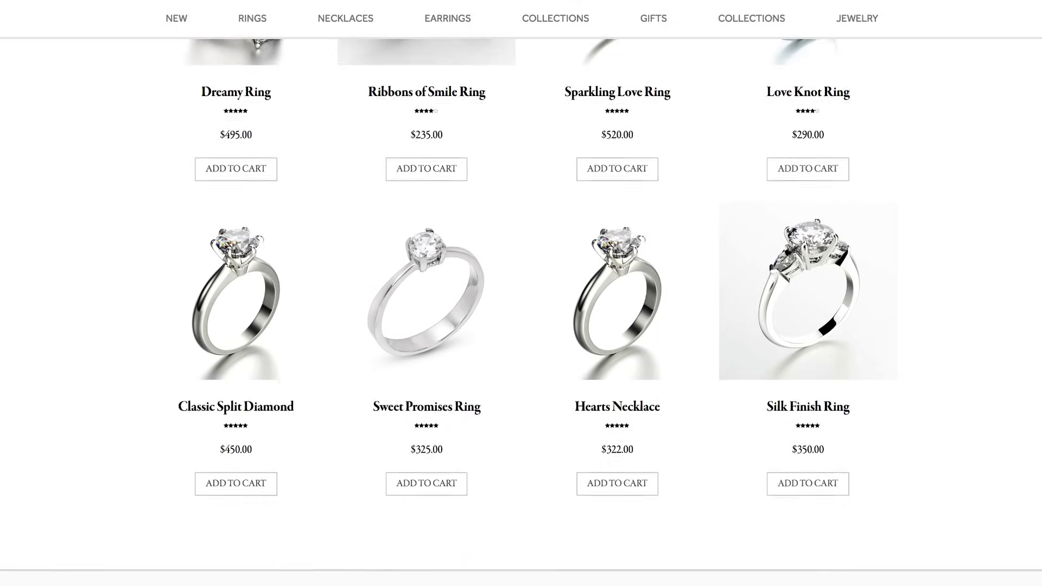
scroll(994, 76, "down", 1)
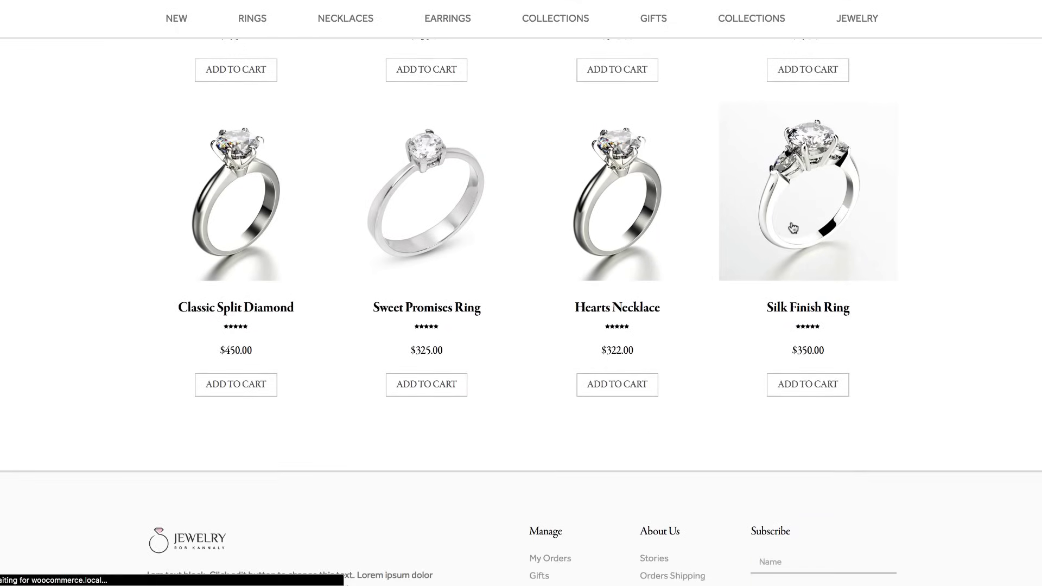
Open the Silk Finish Ring product and scroll through its custom product page
left_click(809, 191)
scroll(521, 293, "down", 1)
scroll(521, 293, "down", 3)
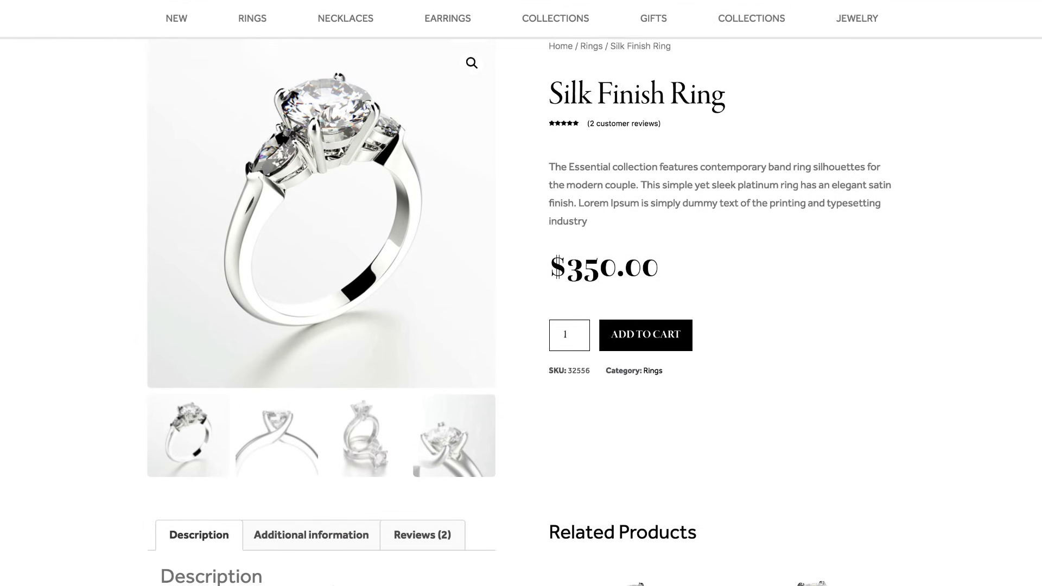
scroll(521, 293, "down", 2)
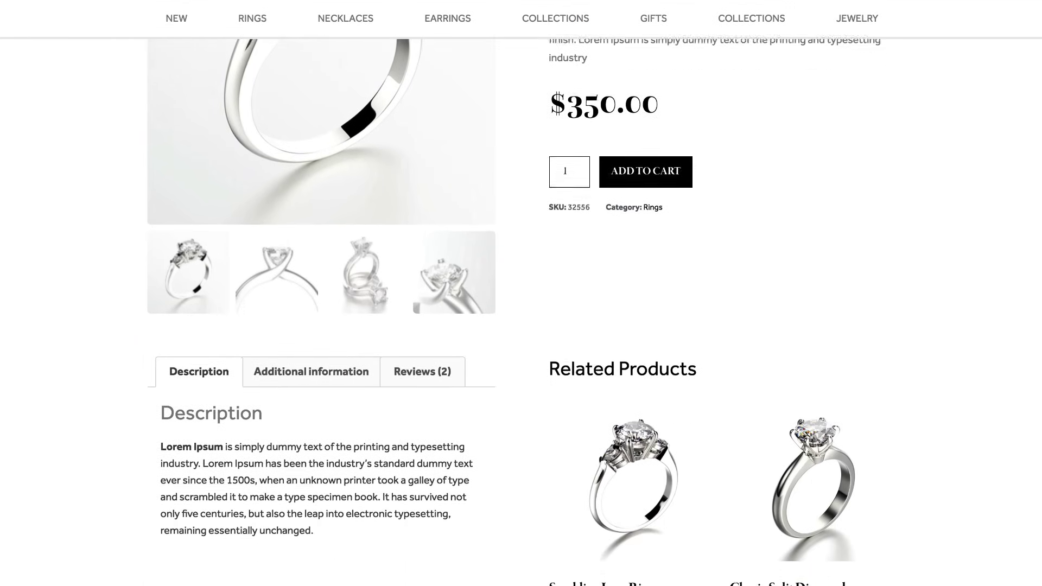